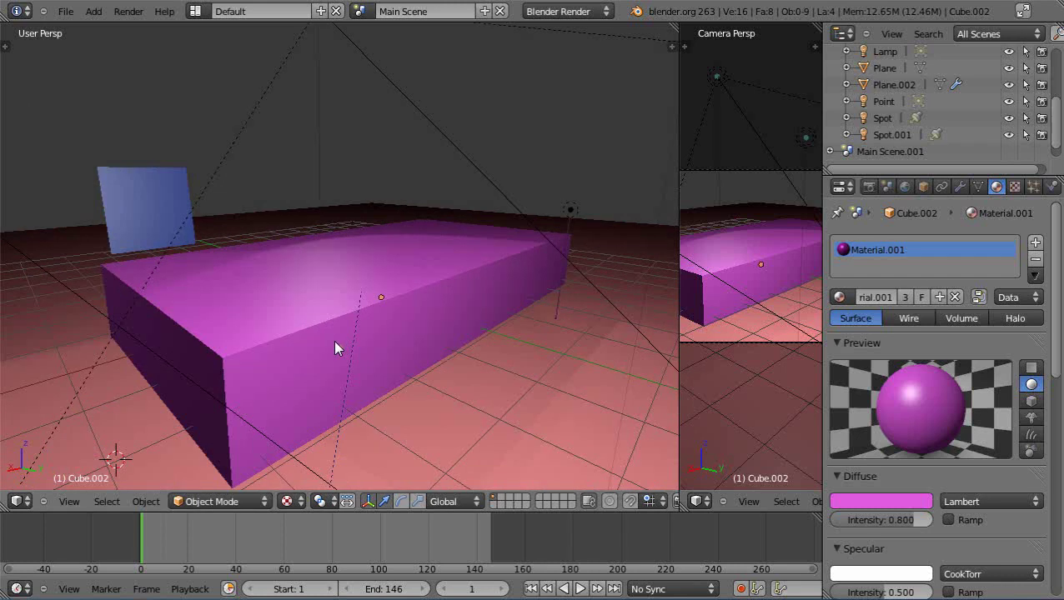
- Orbit around the pink box and resize the split between the two 3D views
{"action": "middle_click_drag", "start_coordinate": [334, 340], "coordinate": [362, 337]}
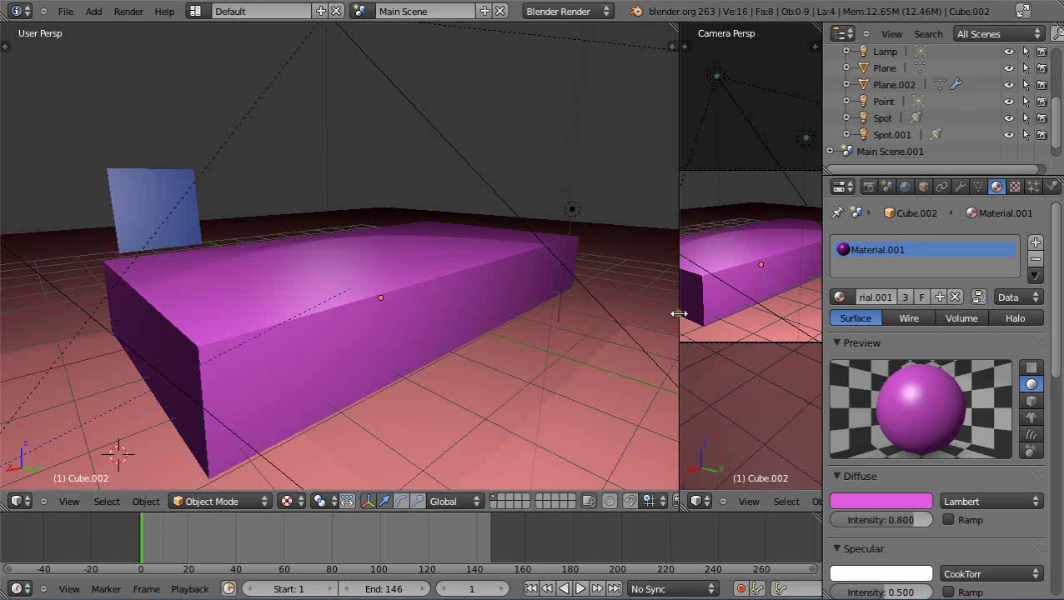
{"action": "left_click_drag", "start_coordinate": [679, 311], "coordinate": [586, 296]}
- Render the pink box from the camera, then return to the 3D view and orbit higher
{"action": "key", "text": "F12"}
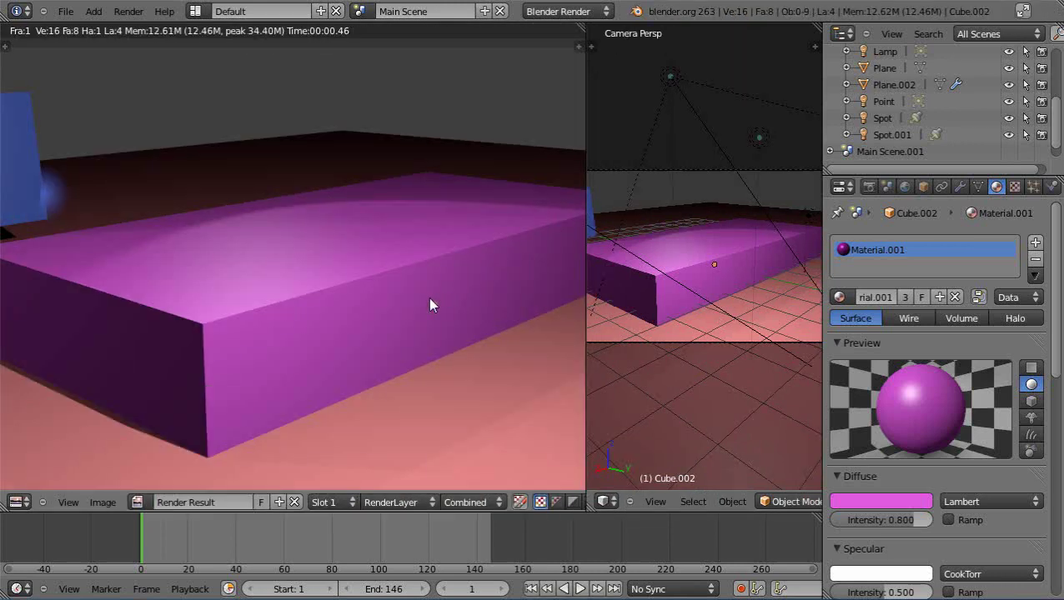
{"action": "scroll", "coordinate": [395, 292], "scroll_direction": "down", "scroll_amount": 2}
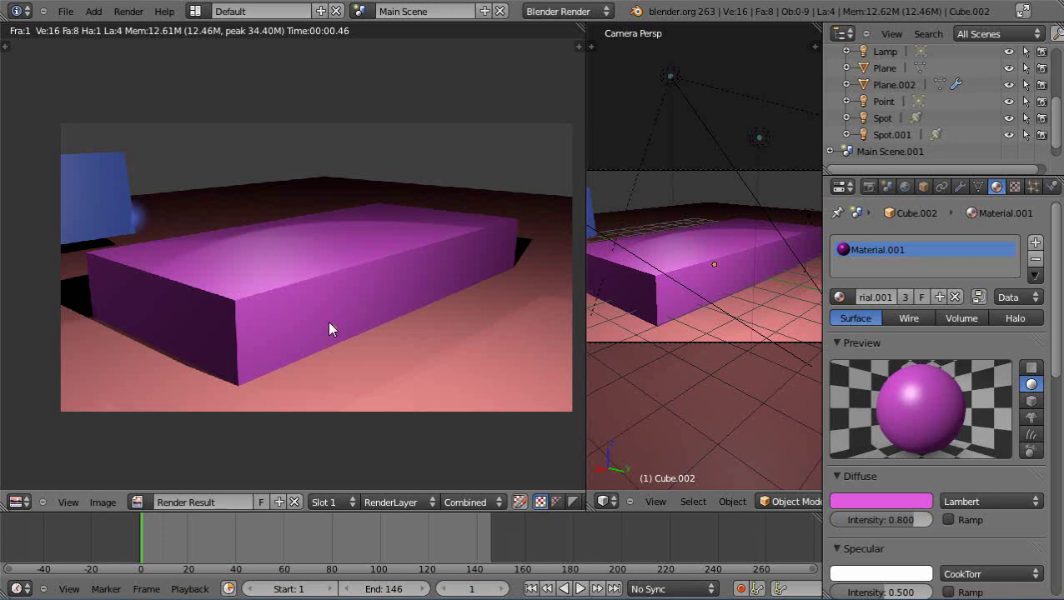
{"action": "key", "text": "Escape"}
{"action": "middle_click_drag", "start_coordinate": [263, 333], "coordinate": [606, 326]}
{"action": "middle_click_drag", "start_coordinate": [326, 288], "coordinate": [368, 297]}
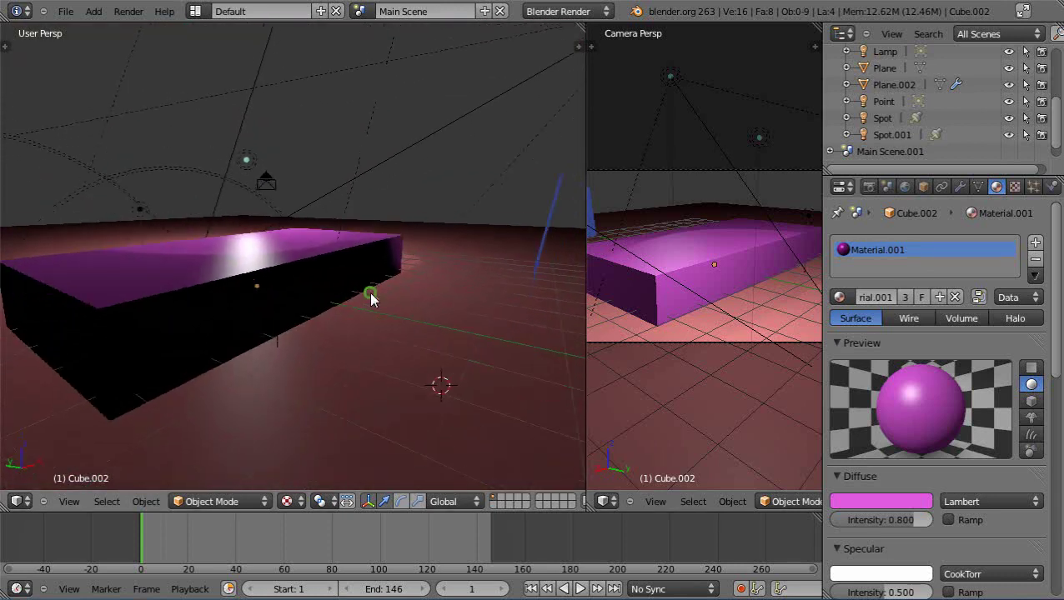
- Add a point lamp near the pink box and shift it along the X axis
{"action": "left_click", "coordinate": [477, 235]}
{"action": "key", "text": "shift+a"}
{"action": "mouse_move", "coordinate": [450, 304]}
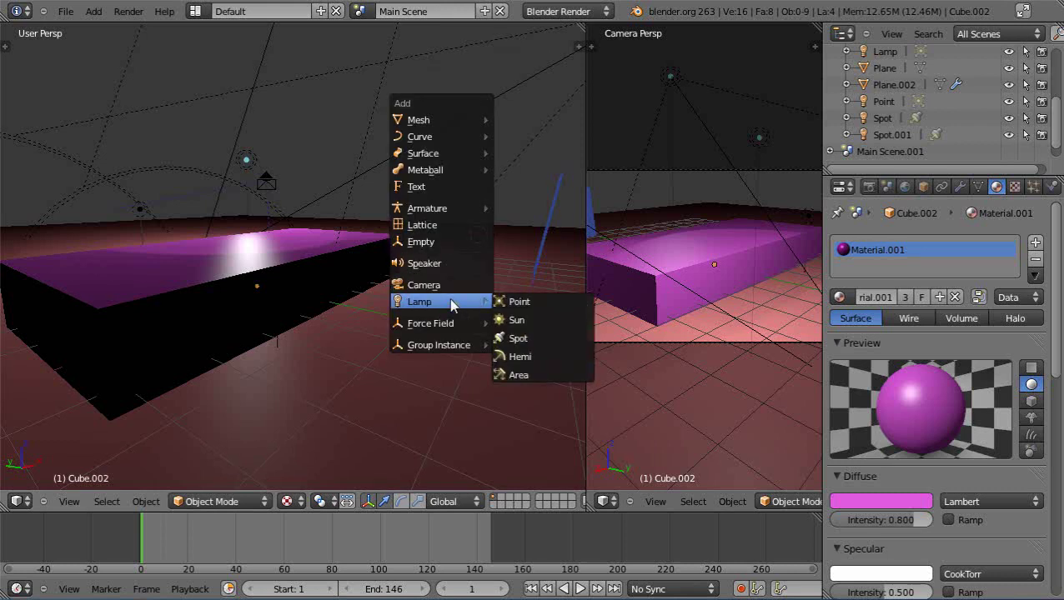
{"action": "left_click", "coordinate": [515, 302]}
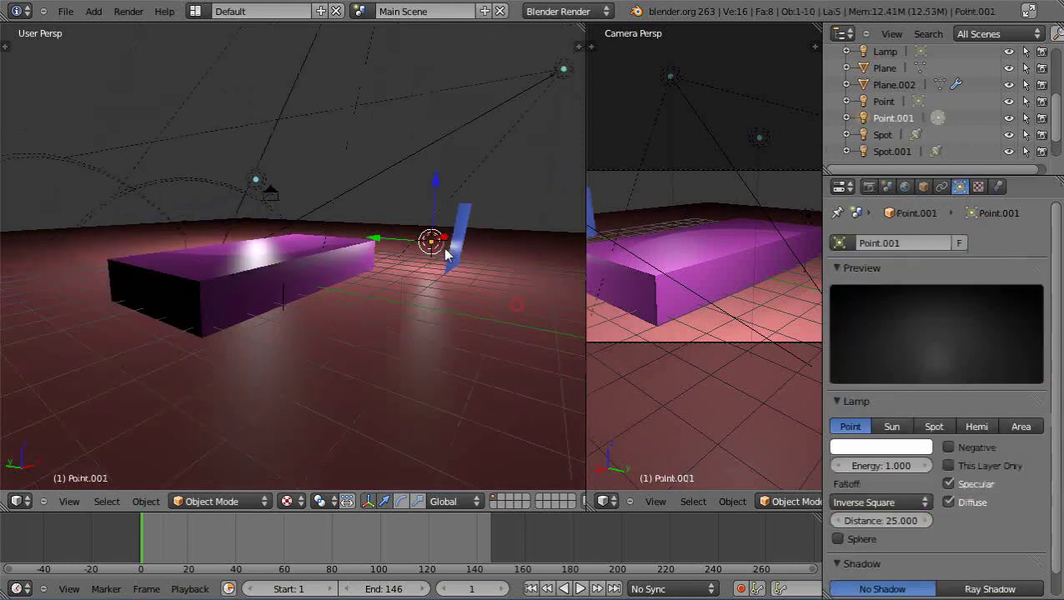
{"action": "key", "text": "g"}
{"action": "key", "text": "x"}
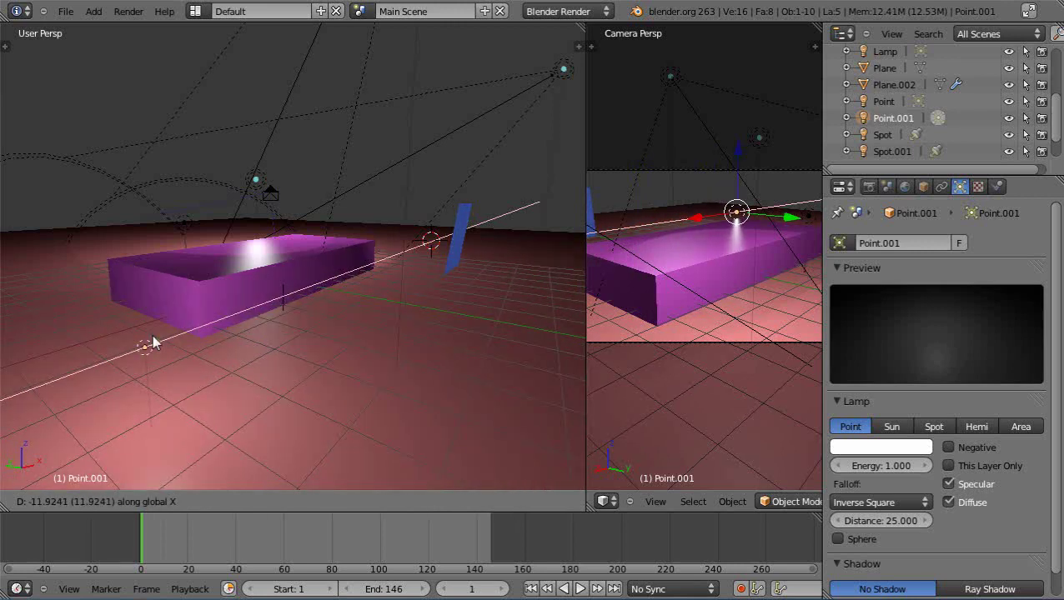
{"action": "left_click", "coordinate": [440, 273]}
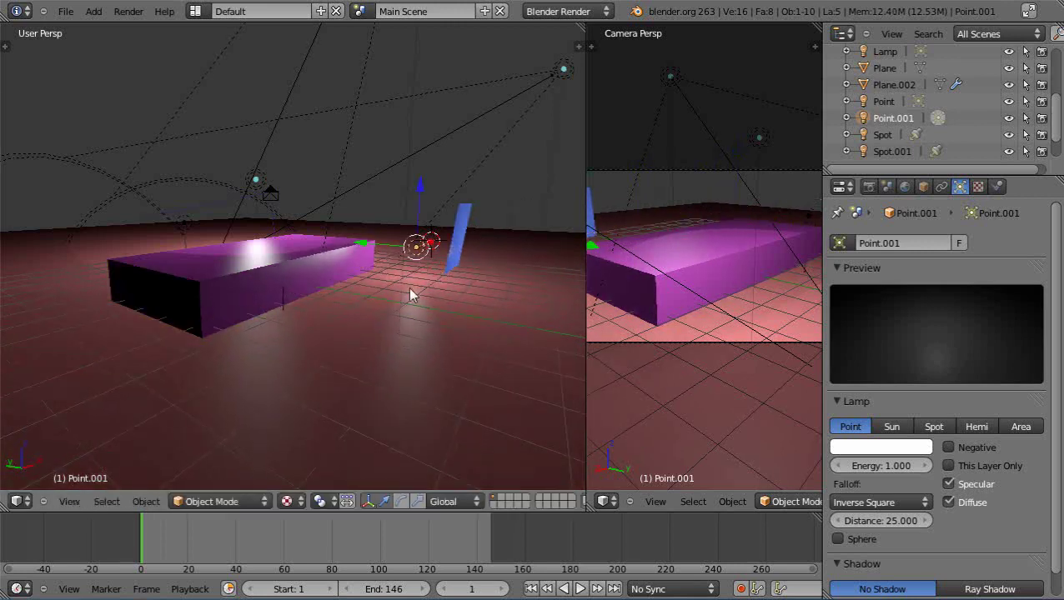
{"action": "middle_click_drag", "start_coordinate": [444, 312], "coordinate": [363, 360]}
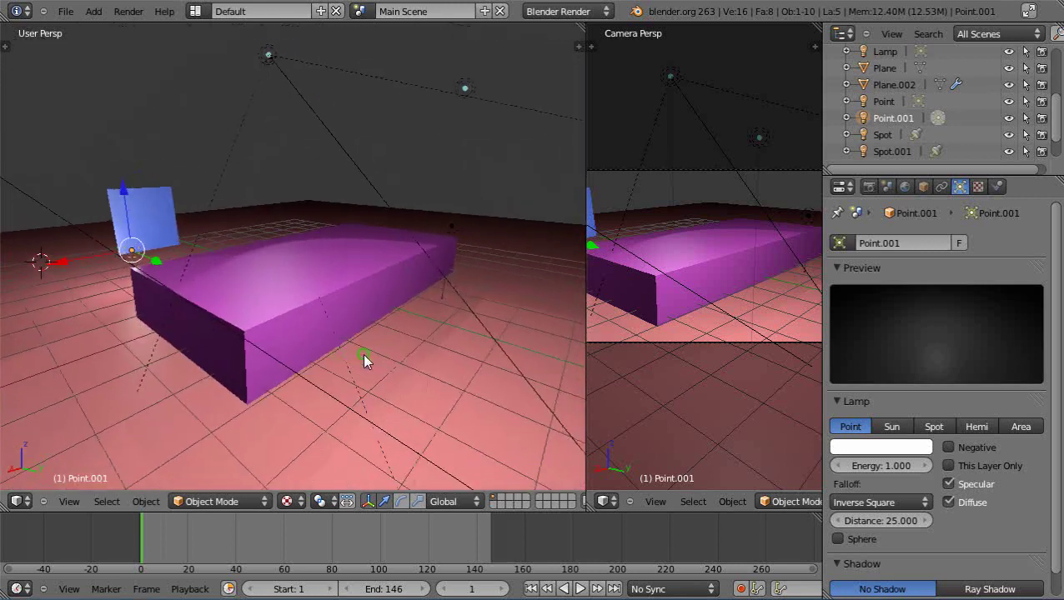
{"action": "scroll", "coordinate": [422, 317], "scroll_direction": "up", "scroll_amount": 2}
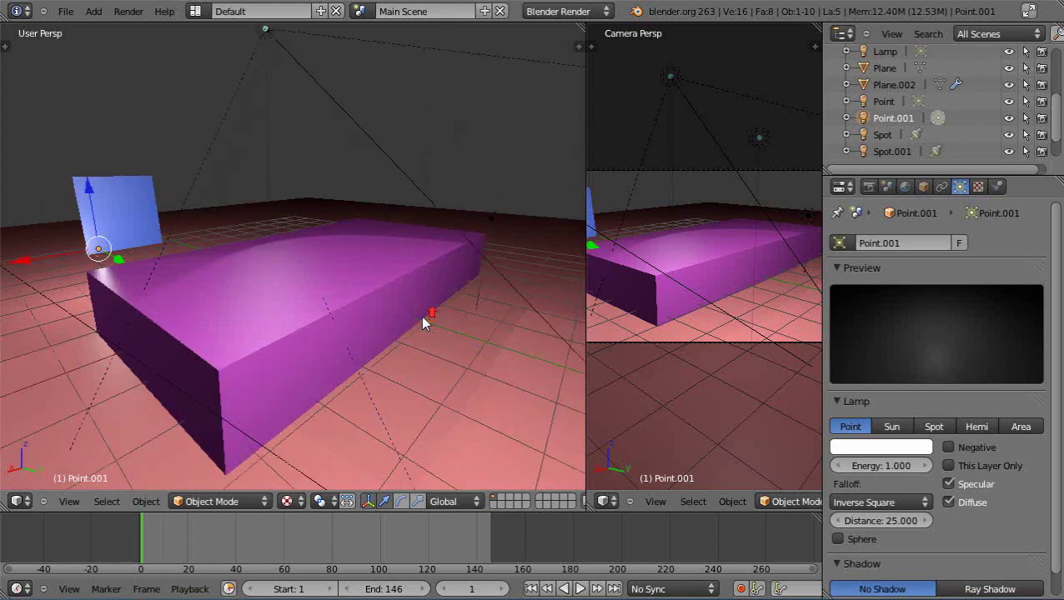
{"action": "left_click", "coordinate": [575, 11]}
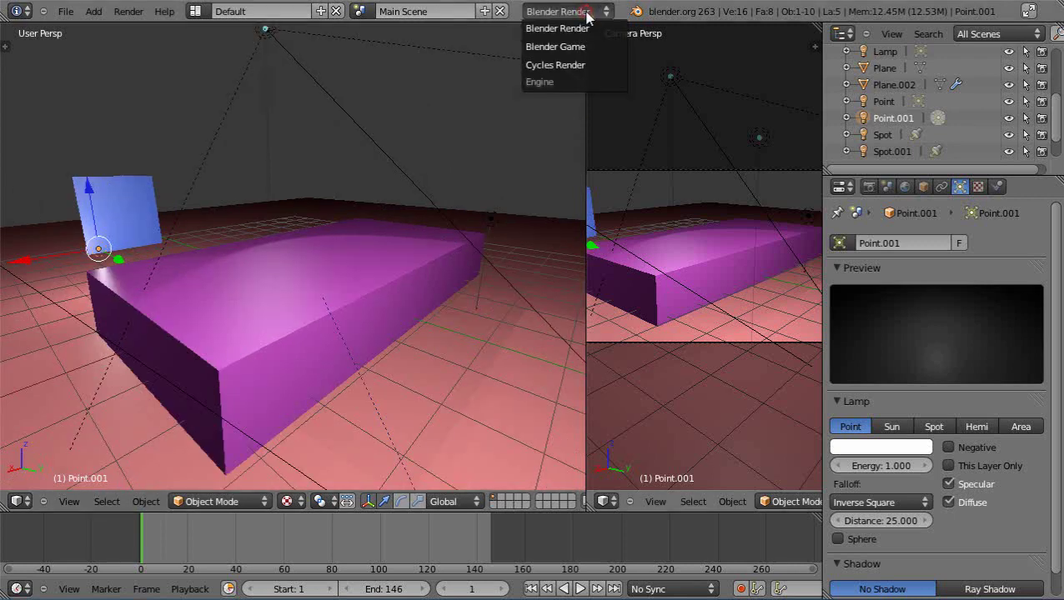
{"action": "left_click", "coordinate": [570, 47]}
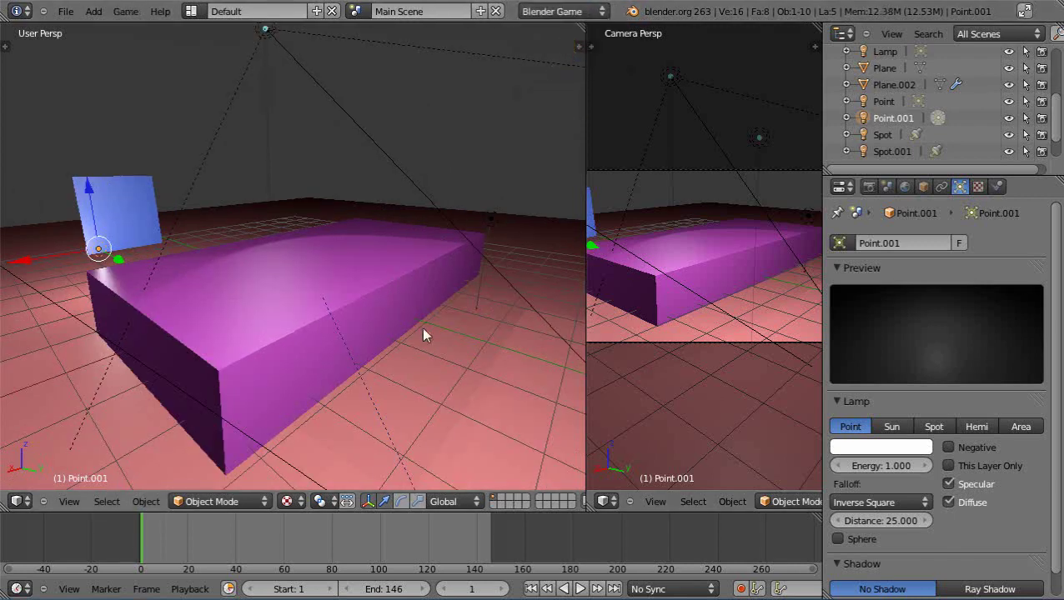
{"action": "key", "text": "p"}
{"action": "key", "text": "Escape"}
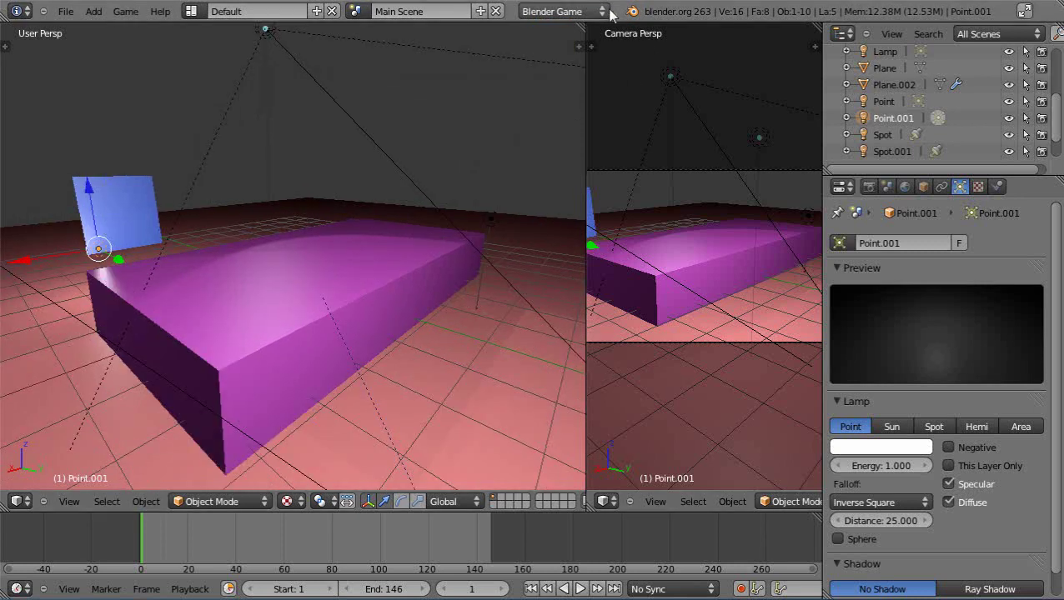
{"action": "left_click", "coordinate": [563, 11]}
{"action": "left_click", "coordinate": [563, 29]}
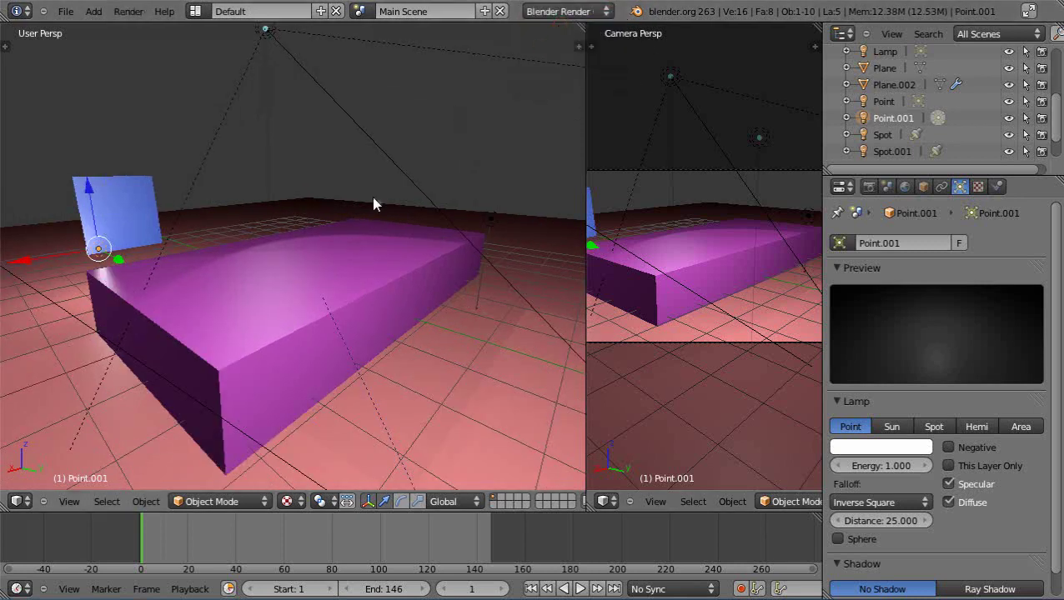
- Delete the top face of Cube.002 in Edit Mode and render the open-topped box
{"action": "right_click", "coordinate": [332, 299]}
{"action": "key", "text": "Tab"}
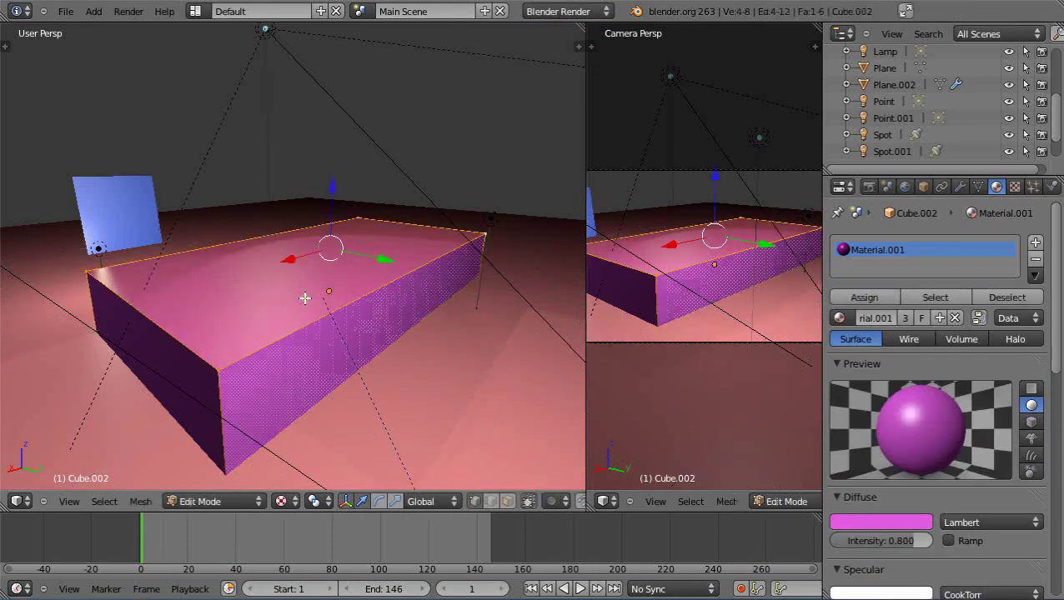
{"action": "key", "text": "x"}
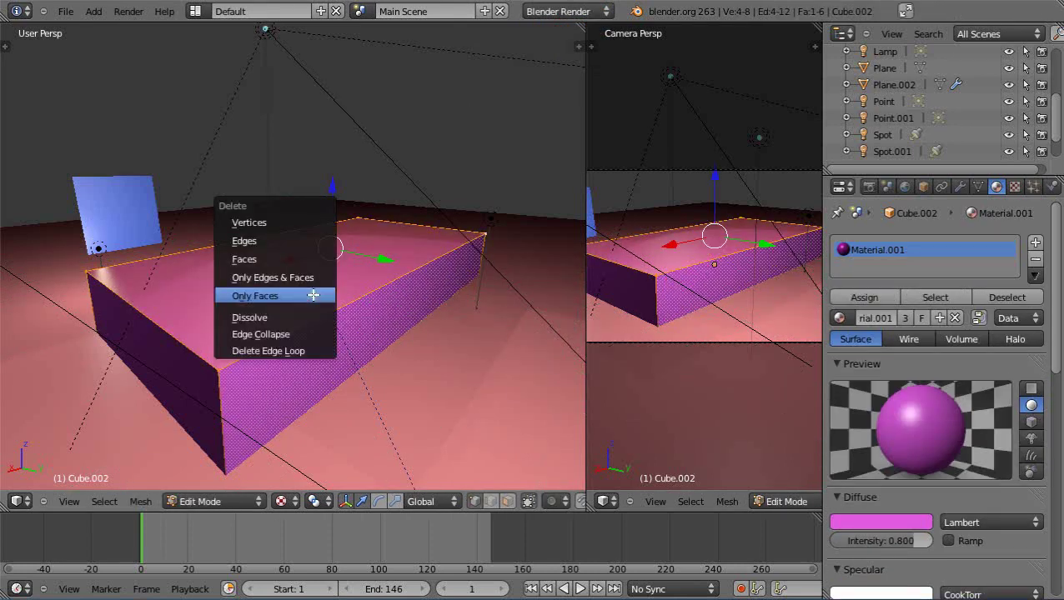
{"action": "left_click", "coordinate": [283, 298]}
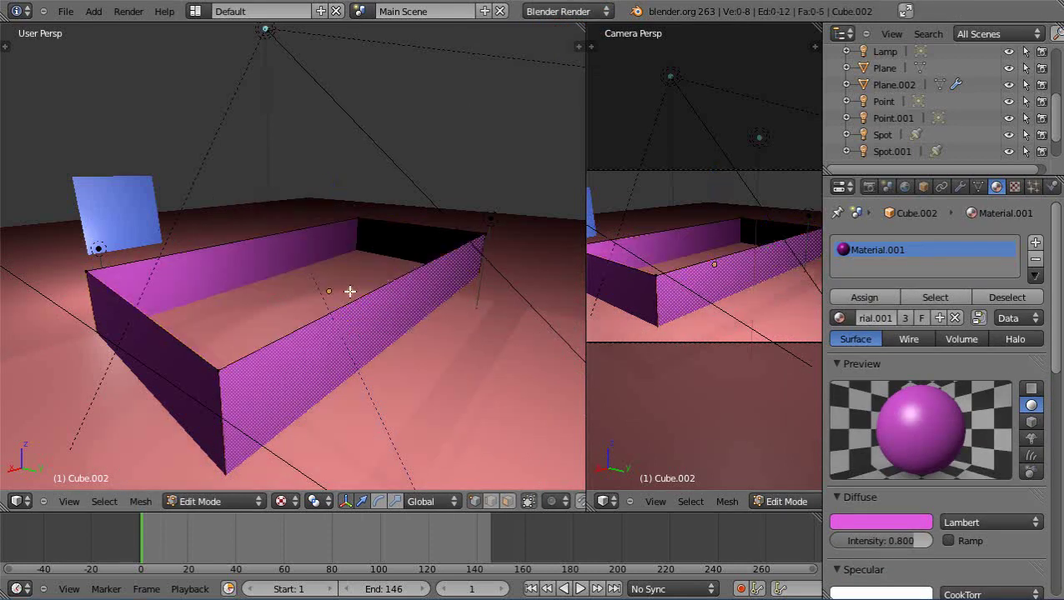
{"action": "key", "text": "F12"}
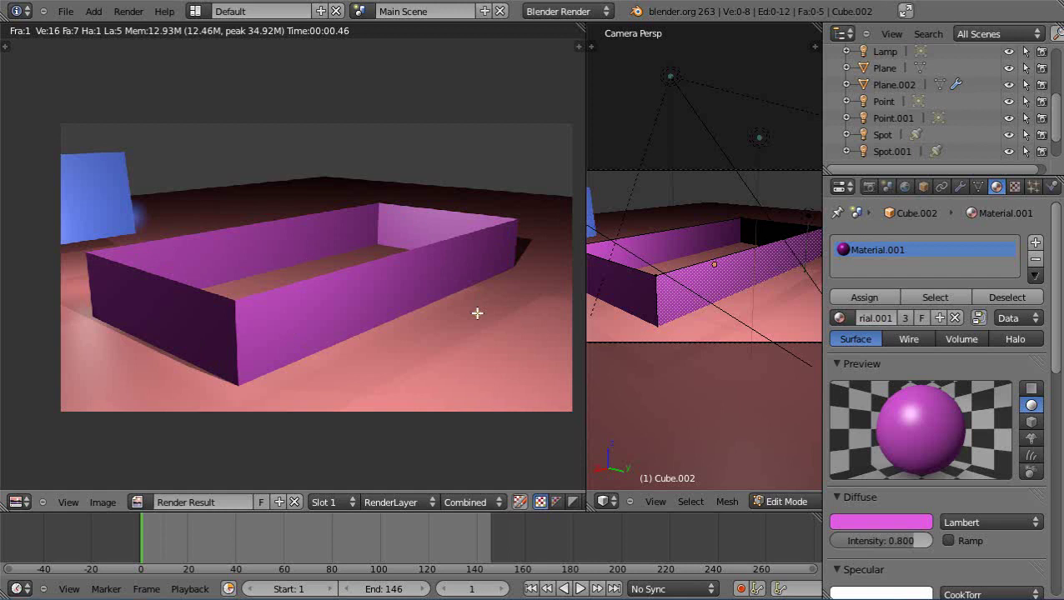
- Leave the render result of the open-topped box with Esc
{"action": "key", "text": "Escape"}
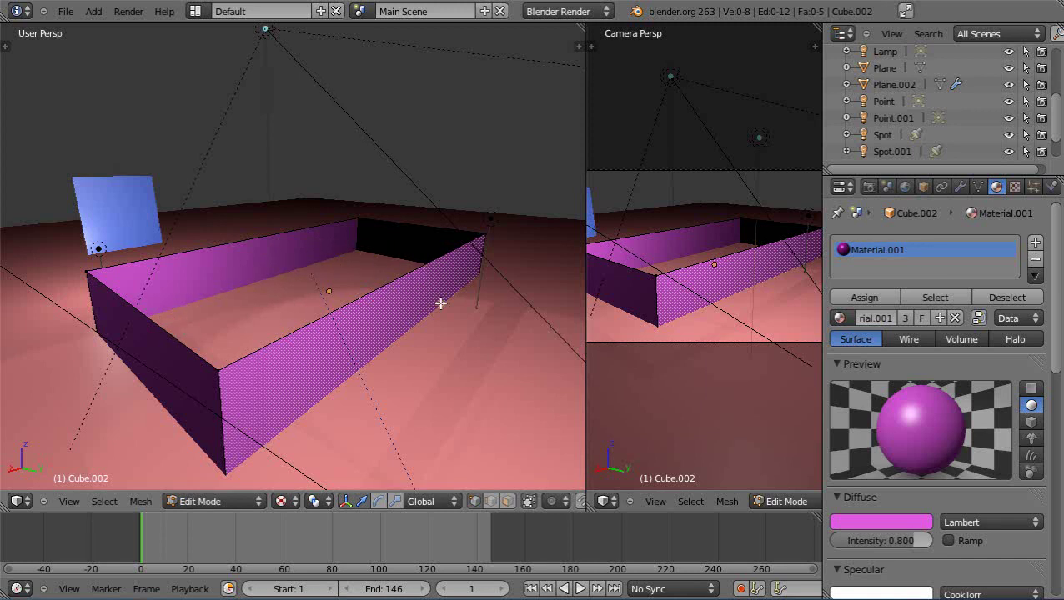
- Switch the render engine to Blender Game and return the box to Object Mode
{"action": "left_click", "coordinate": [581, 15]}
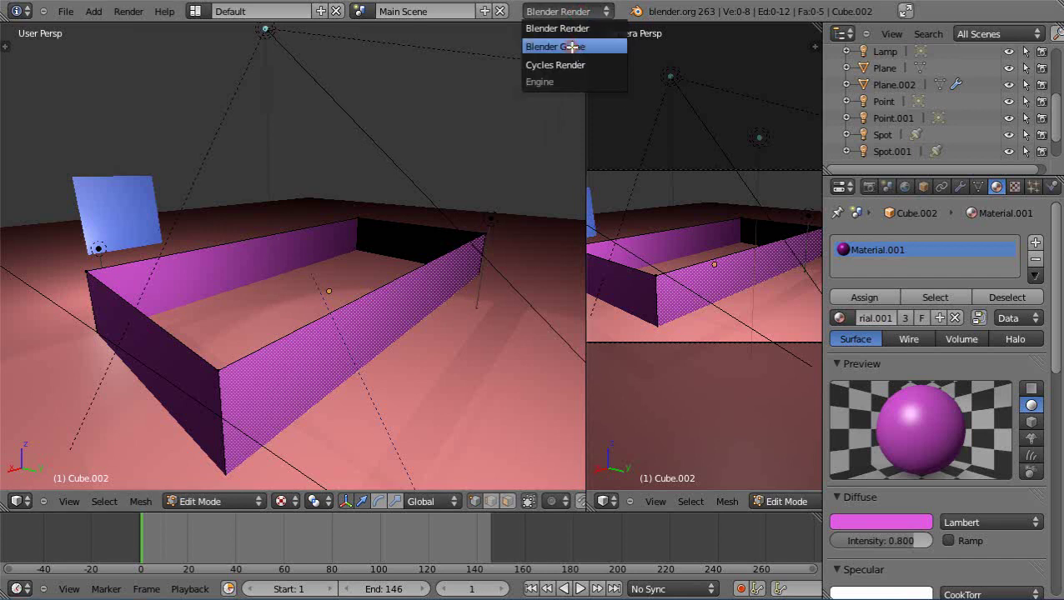
{"action": "left_click", "coordinate": [572, 48]}
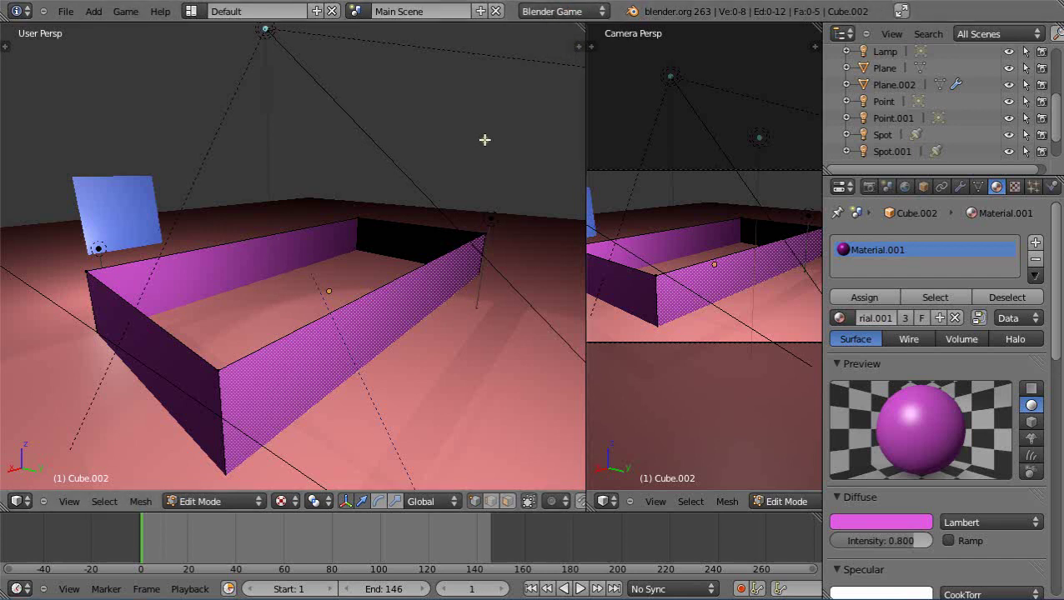
{"action": "key", "text": "p"}
{"action": "key", "text": "Tab"}
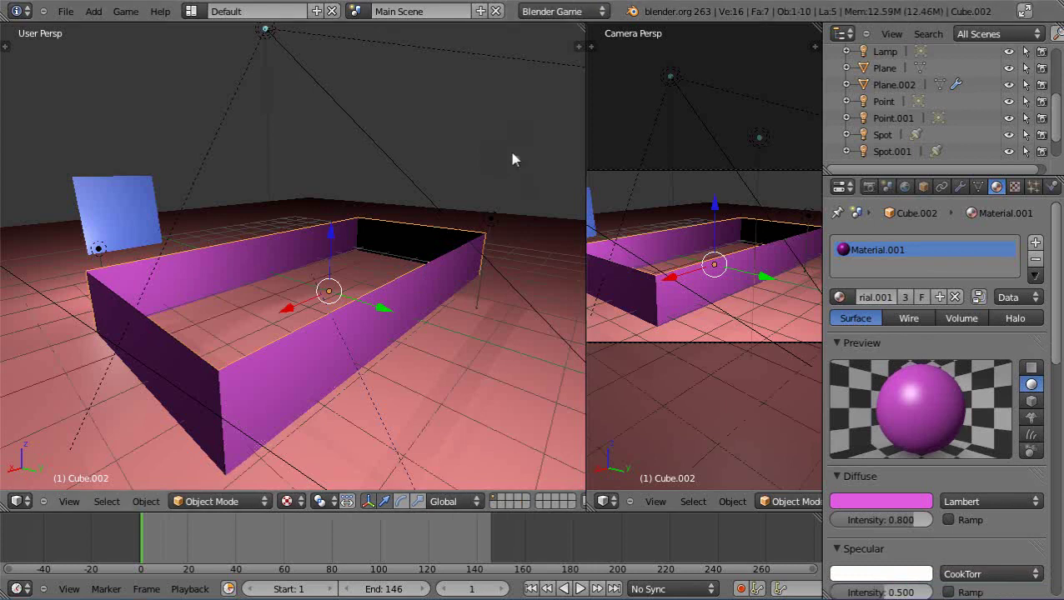
{"action": "key", "text": "p"}
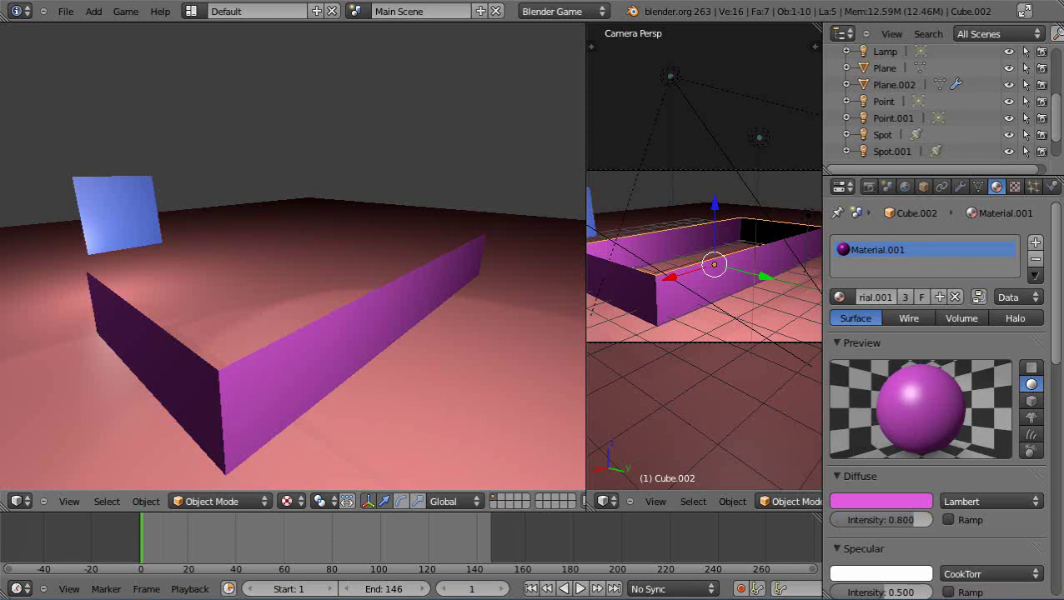
{"action": "key", "text": "Escape"}
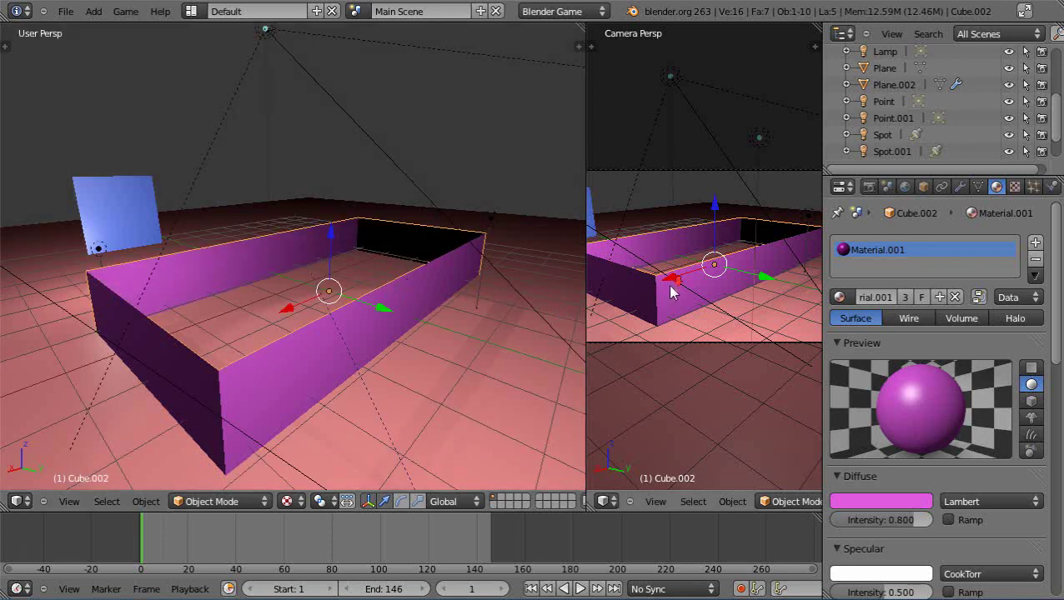
- Select the camera, slide it along Y toward the box, and test a game preview
{"action": "scroll", "coordinate": [674, 291], "scroll_direction": "down", "scroll_amount": 3}
{"action": "scroll", "coordinate": [290, 354], "scroll_direction": "down", "scroll_amount": 4}
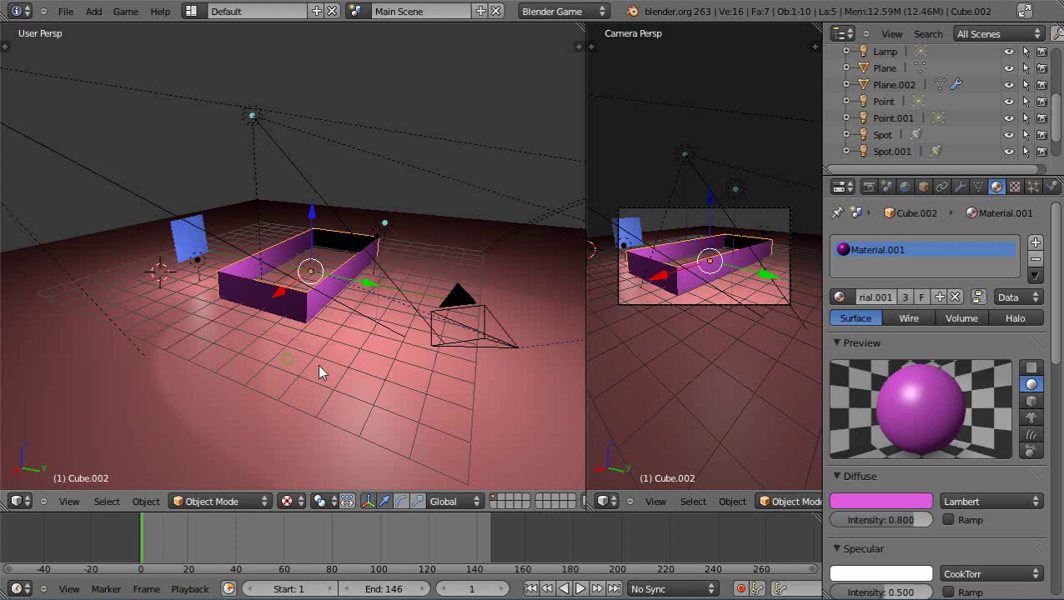
{"action": "middle_click_drag", "start_coordinate": [318, 364], "coordinate": [514, 292]}
{"action": "right_click", "coordinate": [546, 281]}
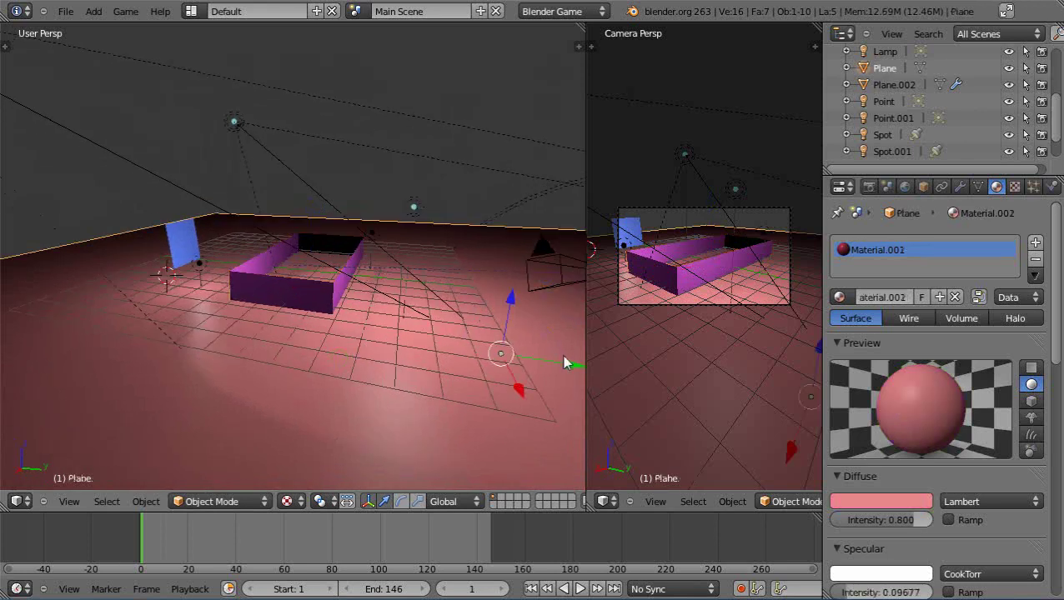
{"action": "right_click", "coordinate": [550, 255]}
{"action": "scroll", "coordinate": [537, 325], "scroll_direction": "down", "scroll_amount": 2}
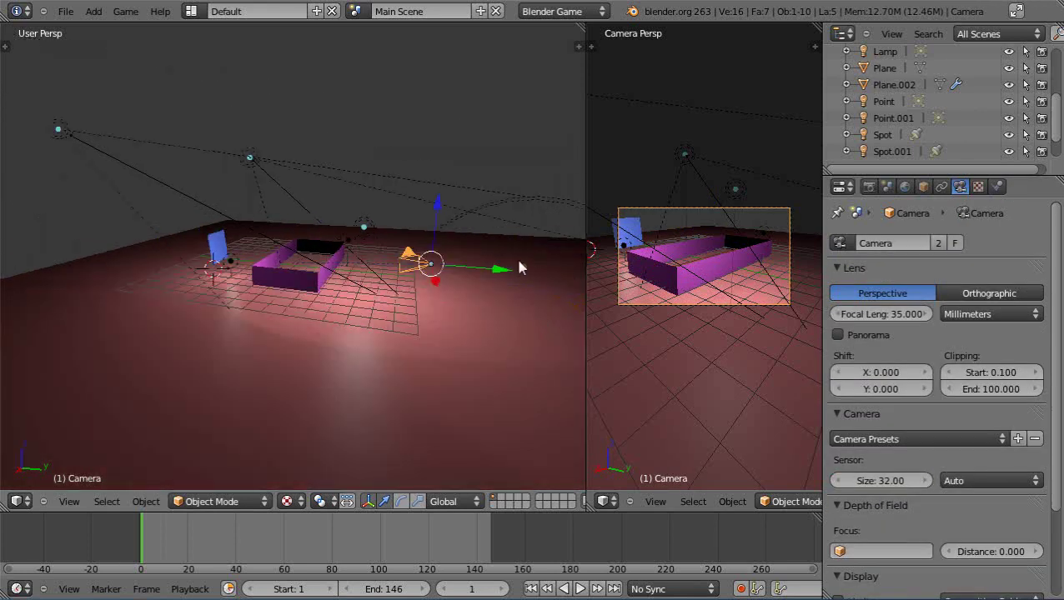
{"action": "left_click_drag", "start_coordinate": [500, 271], "coordinate": [219, 269]}
{"action": "scroll", "coordinate": [773, 275], "scroll_direction": "up", "scroll_amount": 4}
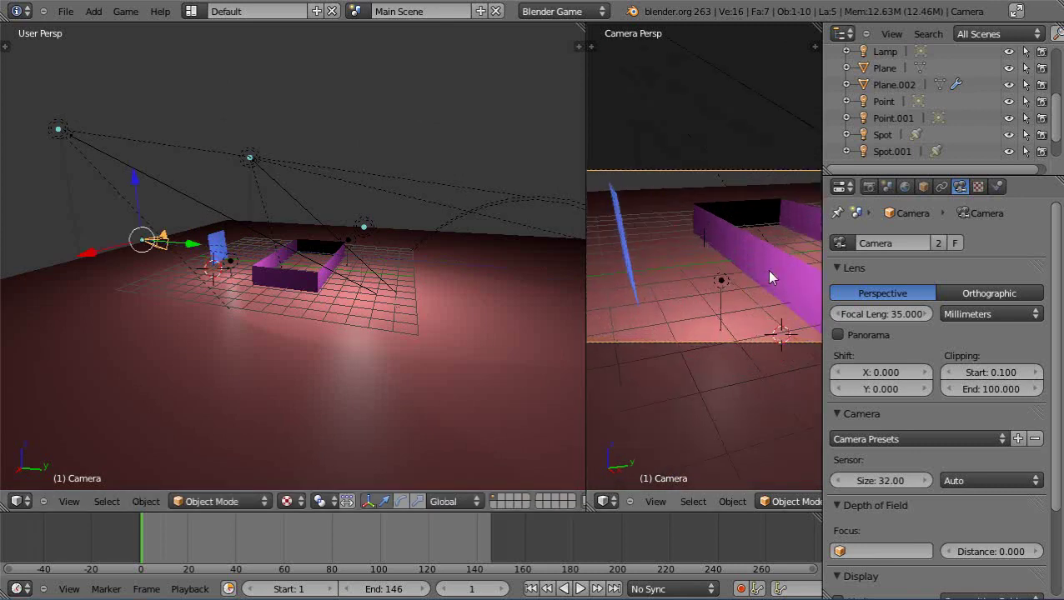
{"action": "scroll", "coordinate": [771, 278], "scroll_direction": "down", "scroll_amount": 2}
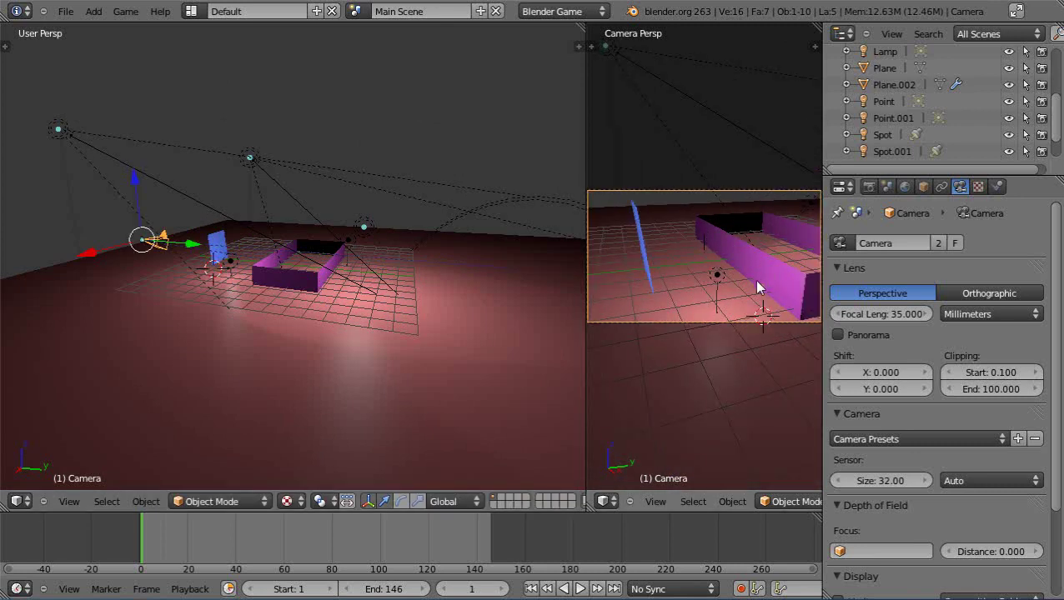
{"action": "key", "text": "p"}
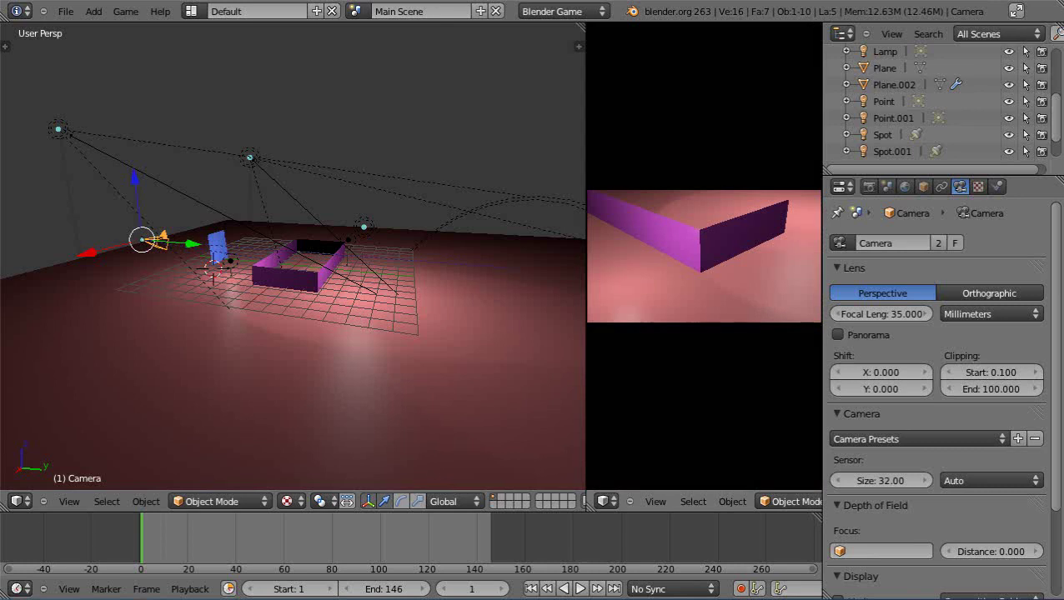
{"action": "key", "text": "Escape"}
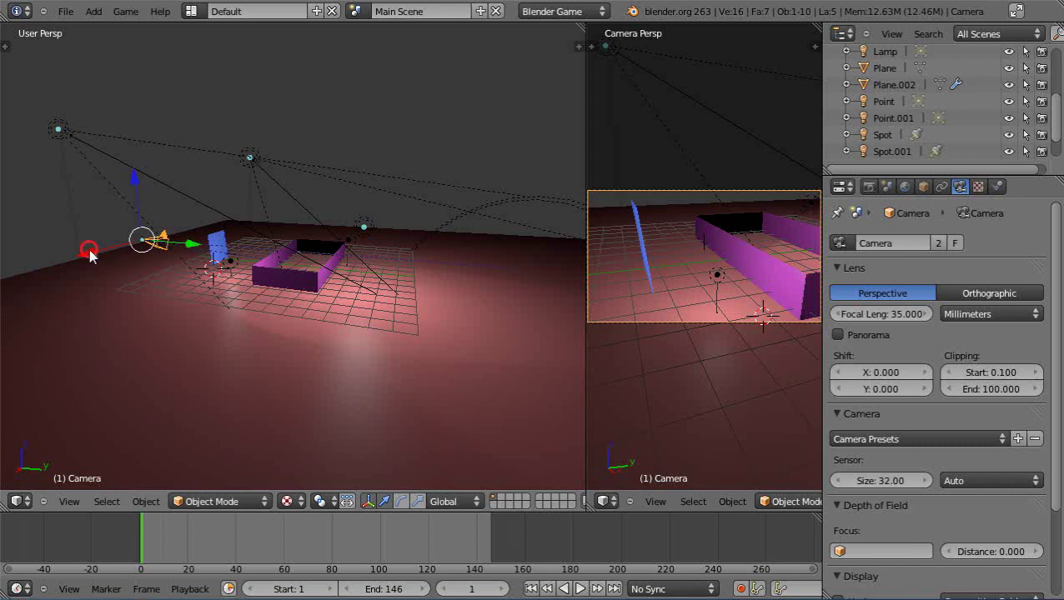
- Nudge the camera along X and Y, then rerun the game preview
{"action": "mouse_move", "coordinate": [87, 250]}
{"action": "left_mouse_down"}
{"action": "mouse_move", "coordinate": [115, 247]}
{"action": "mouse_move", "coordinate": [91, 259]}
{"action": "left_mouse_up"}
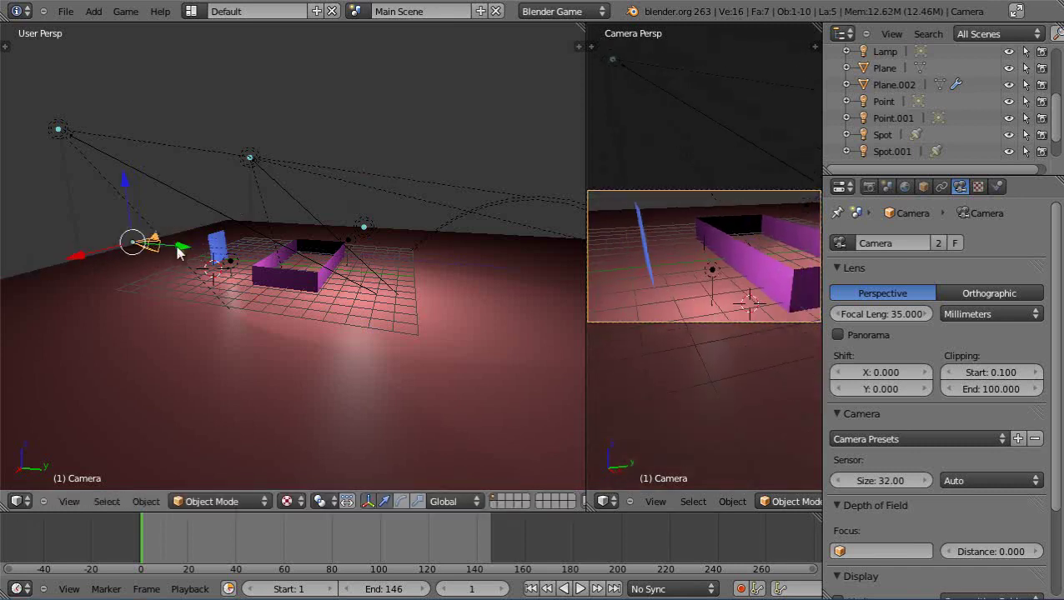
{"action": "left_click_drag", "start_coordinate": [172, 249], "coordinate": [203, 256]}
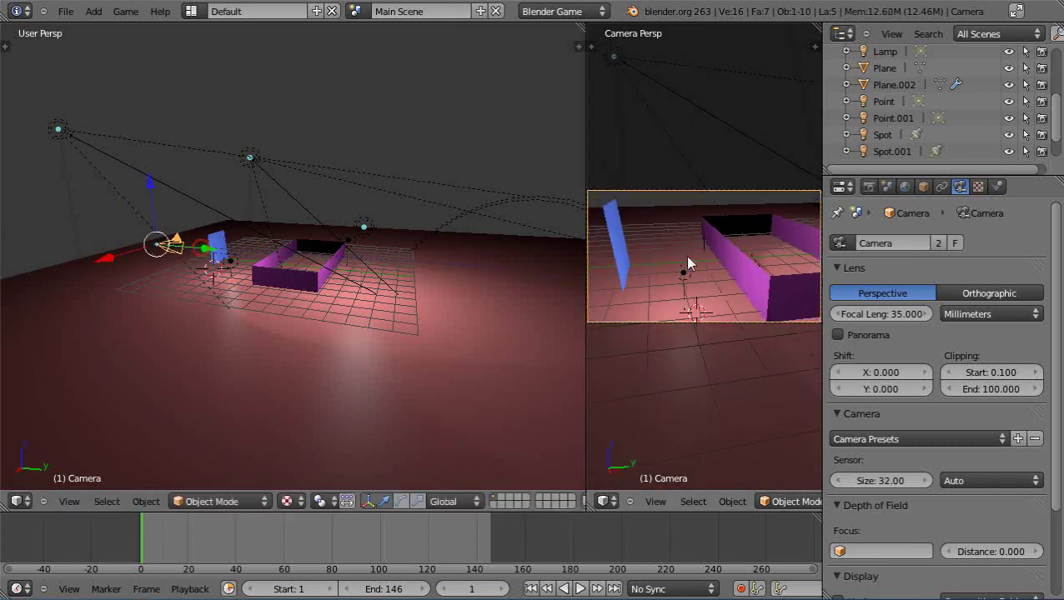
{"action": "key", "text": "p"}
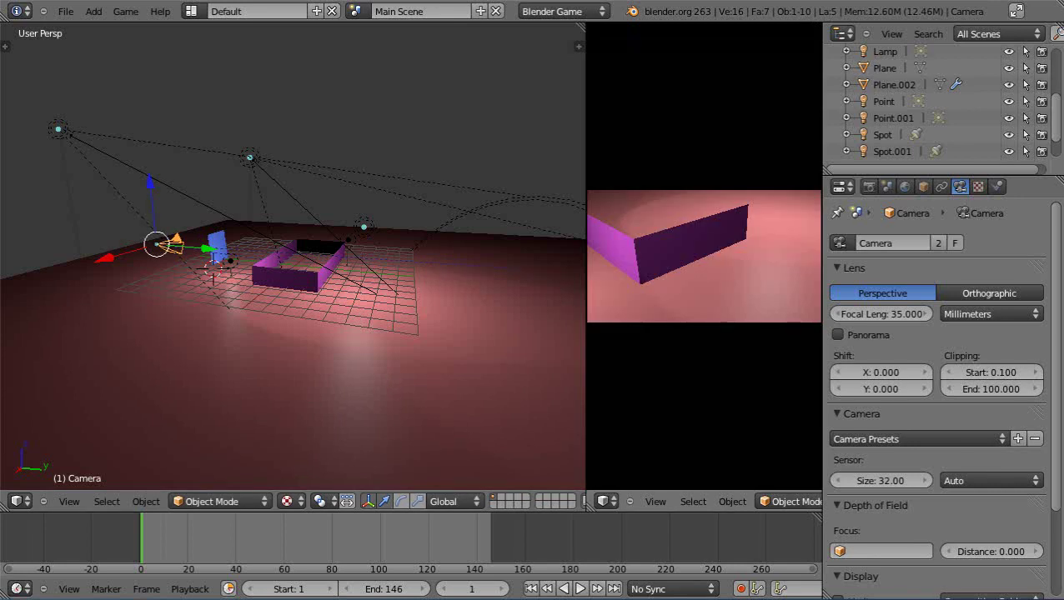
{"action": "key", "text": "Escape"}
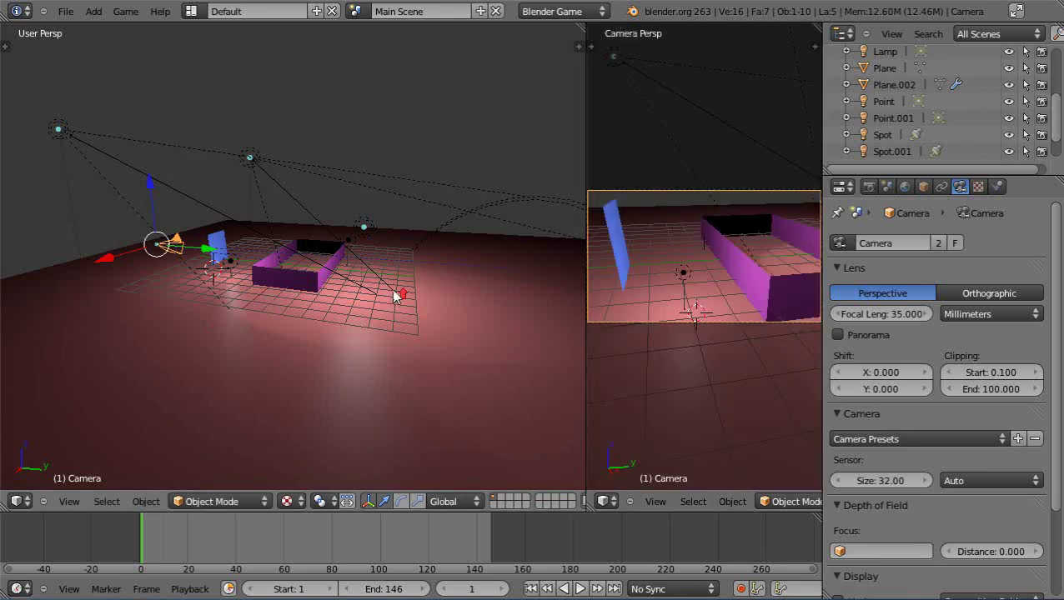
{"action": "scroll", "coordinate": [269, 302], "scroll_direction": "up", "scroll_amount": 4}
{"action": "middle_click_drag", "start_coordinate": [269, 302], "coordinate": [333, 318]}
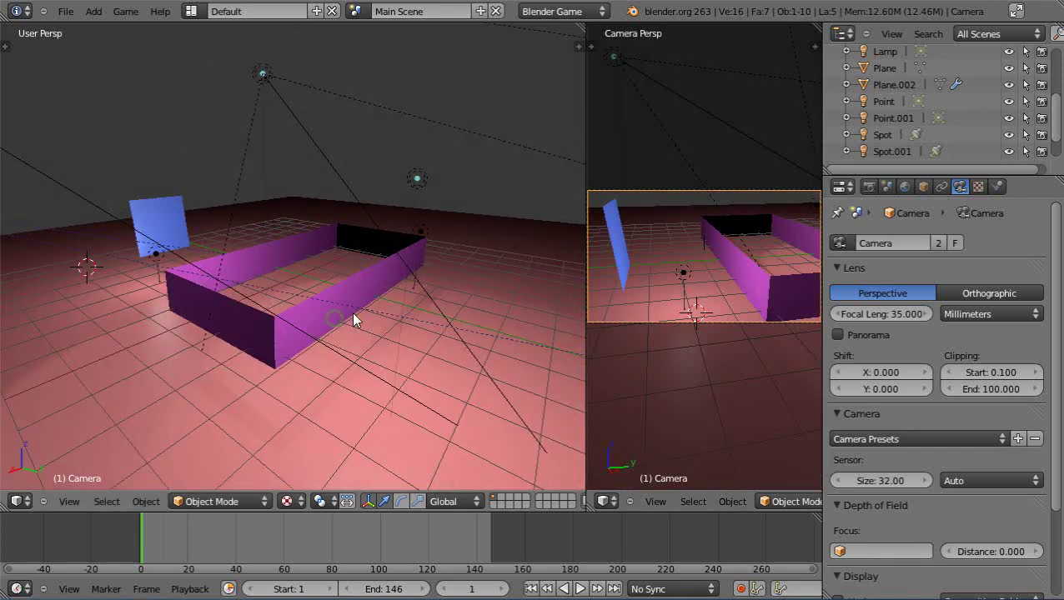
{"action": "scroll", "coordinate": [353, 311], "scroll_direction": "up", "scroll_amount": 2}
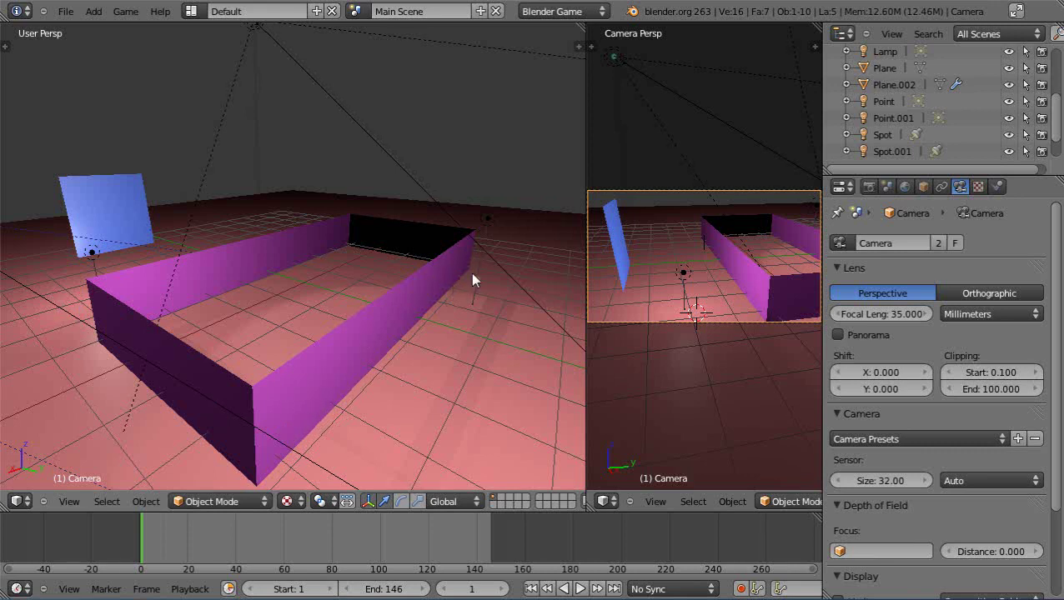
{"action": "middle_click_drag", "start_coordinate": [370, 368], "coordinate": [529, 363]}
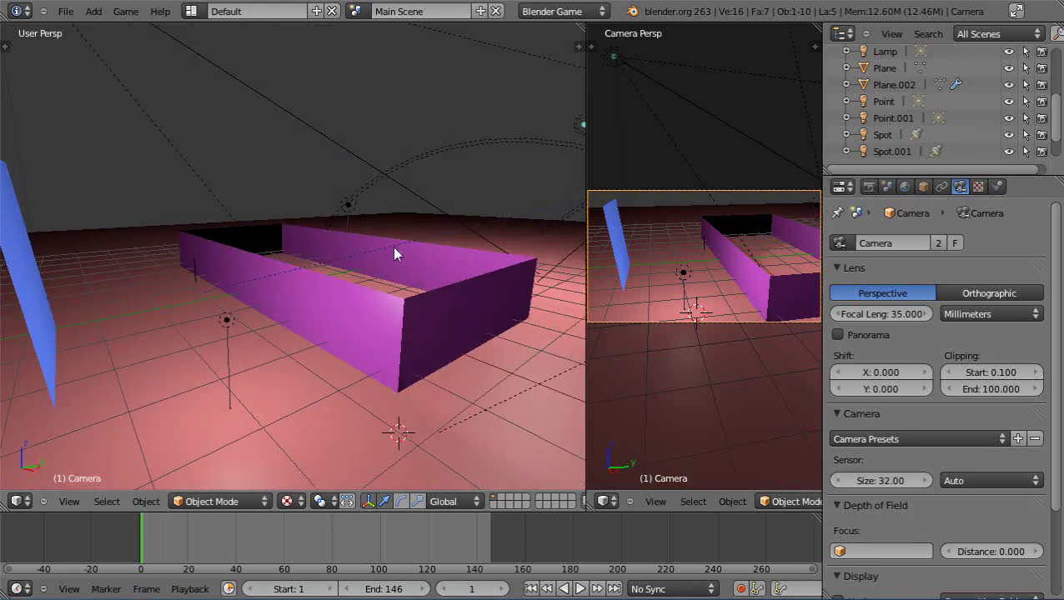
{"action": "middle_click_drag", "start_coordinate": [480, 299], "coordinate": [258, 307]}
{"action": "scroll", "coordinate": [322, 300], "scroll_direction": "up", "scroll_amount": 6}
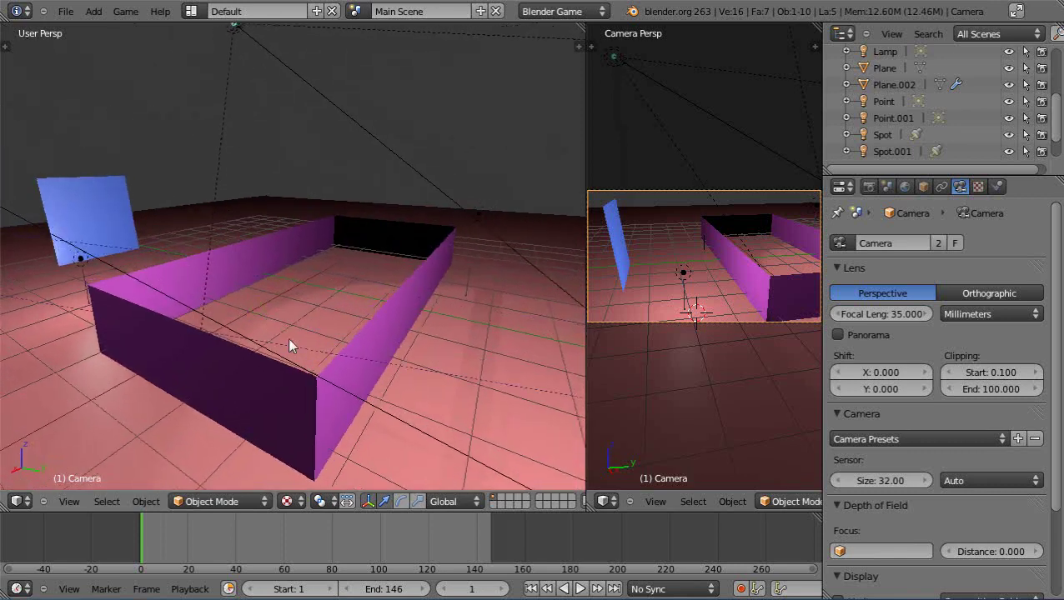
- Select the box walls Cube.002 and duplicate them with Shift+D
{"action": "right_click", "coordinate": [218, 279]}
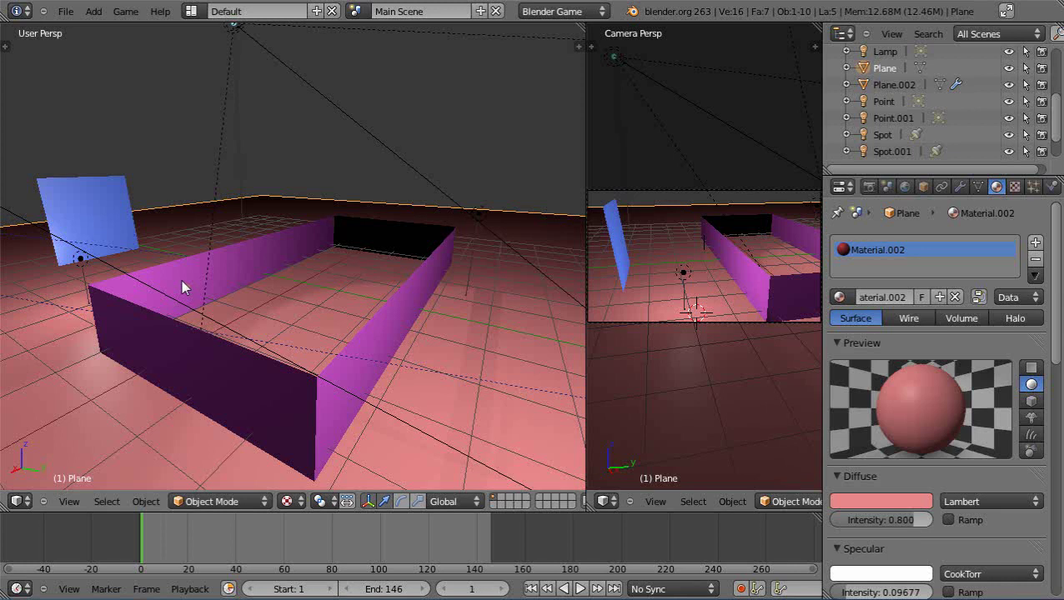
{"action": "right_click", "coordinate": [359, 364]}
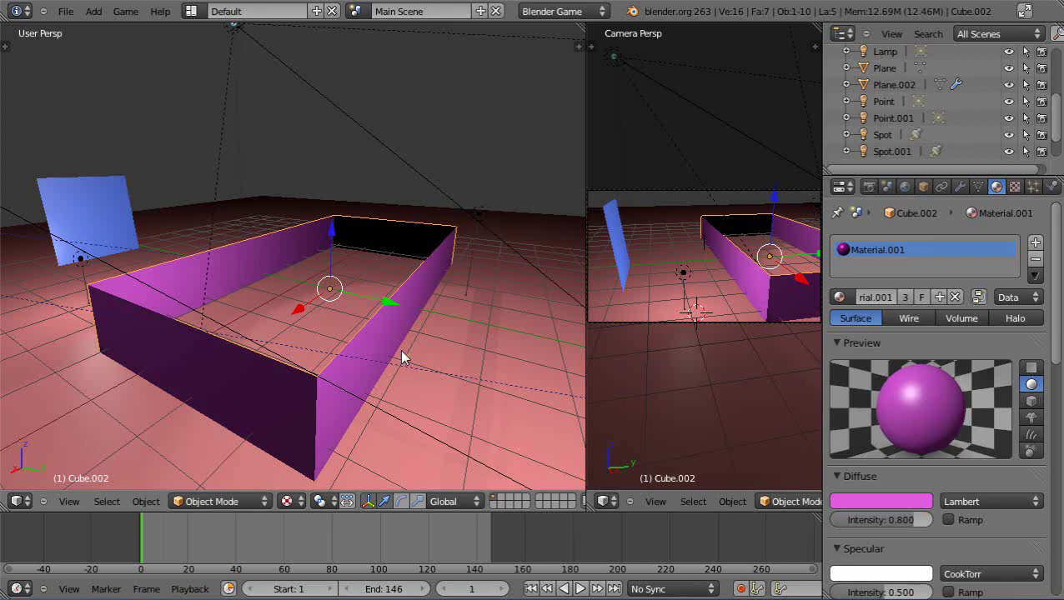
{"action": "key", "text": "shift+d"}
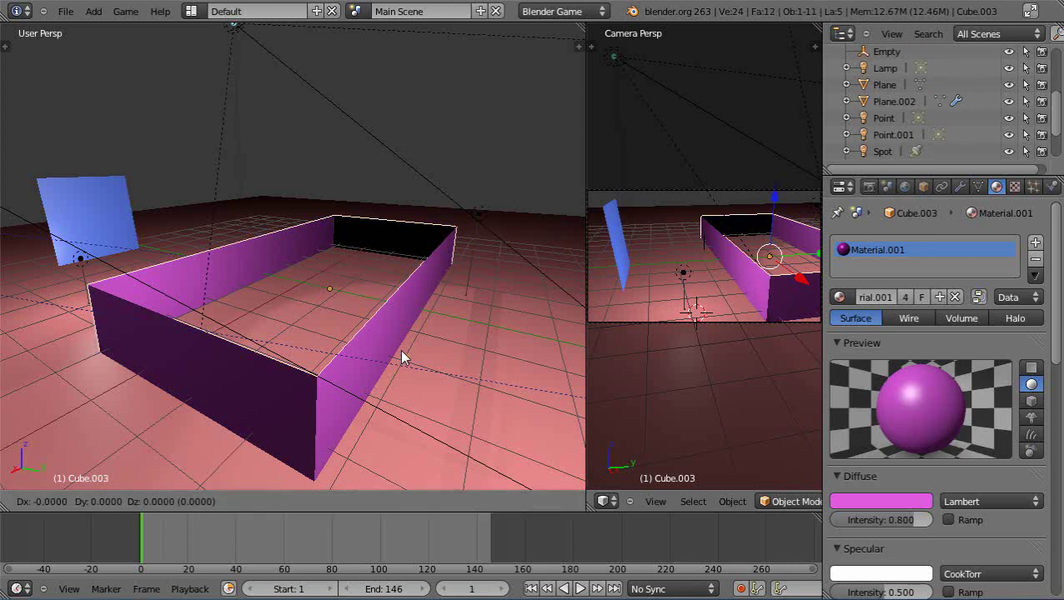
- Leave the duplicate in place, then select Plane, Cube.003 and Cube.002 to check them
{"action": "left_click", "coordinate": [401, 357]}
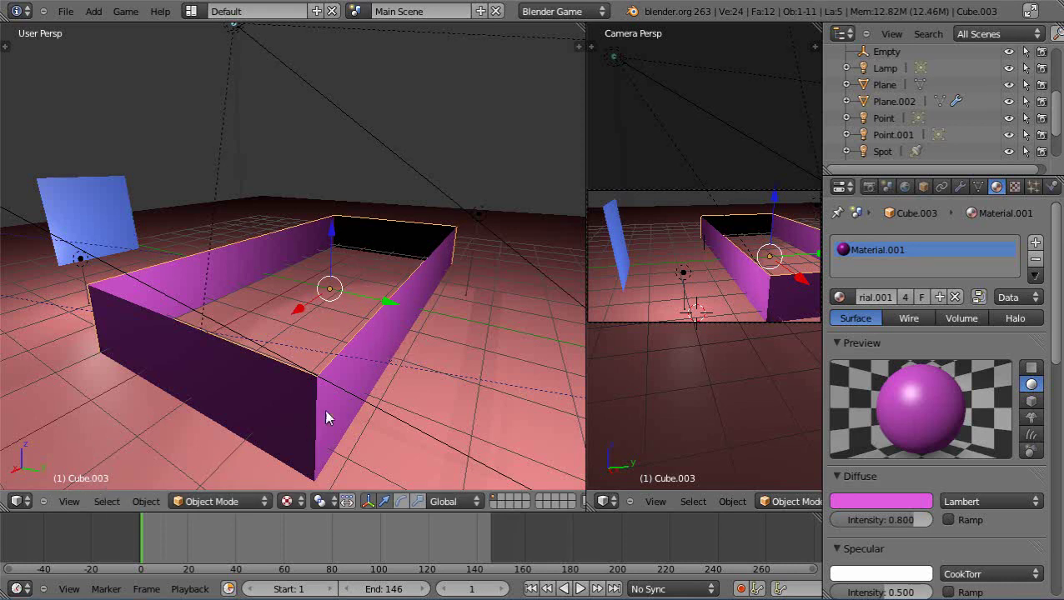
{"action": "right_click", "coordinate": [190, 287]}
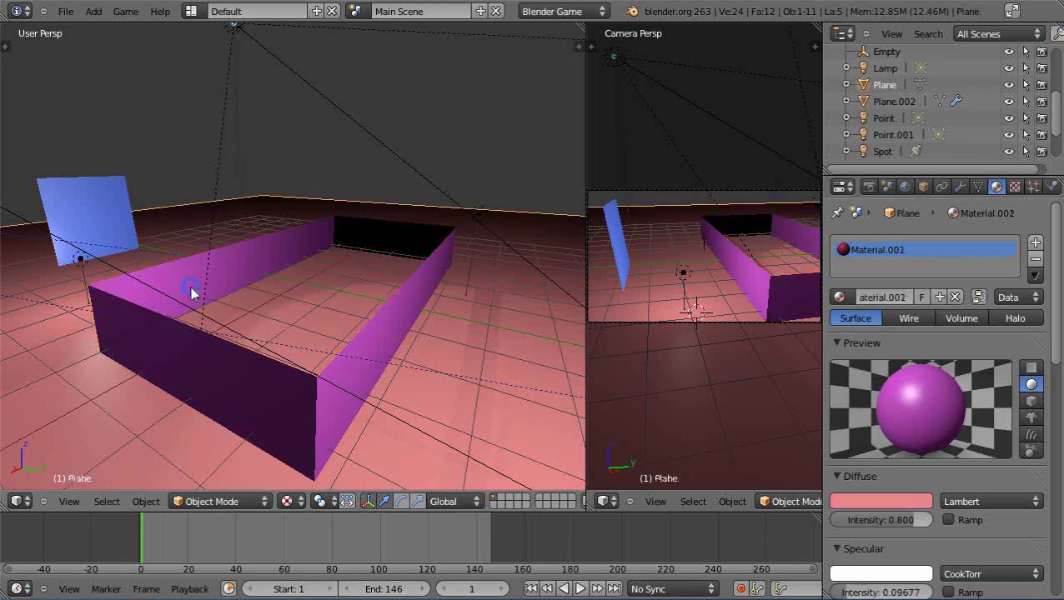
{"action": "right_click", "coordinate": [248, 402]}
{"action": "right_click", "coordinate": [326, 390]}
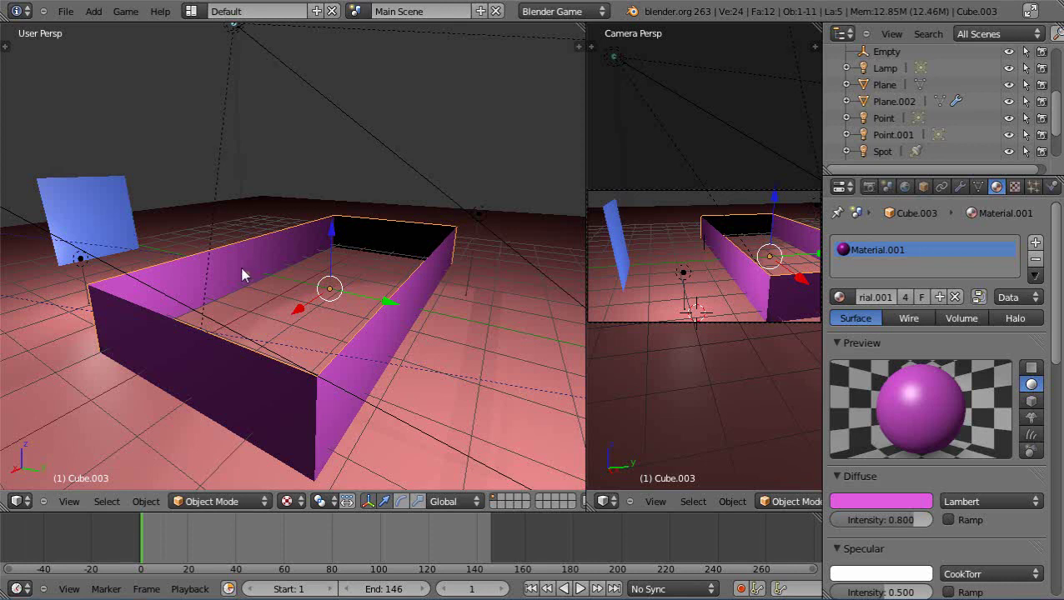
- Flip all normals of Cube.003 via Mesh > Normals, then return to Object Mode
{"action": "key", "text": "Tab"}
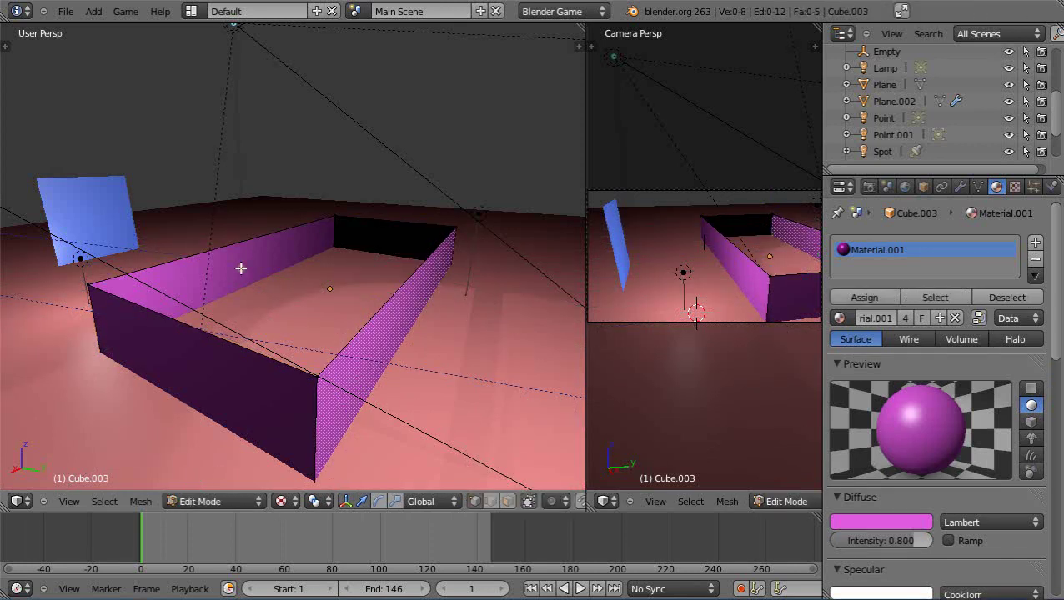
{"action": "key", "text": "a"}
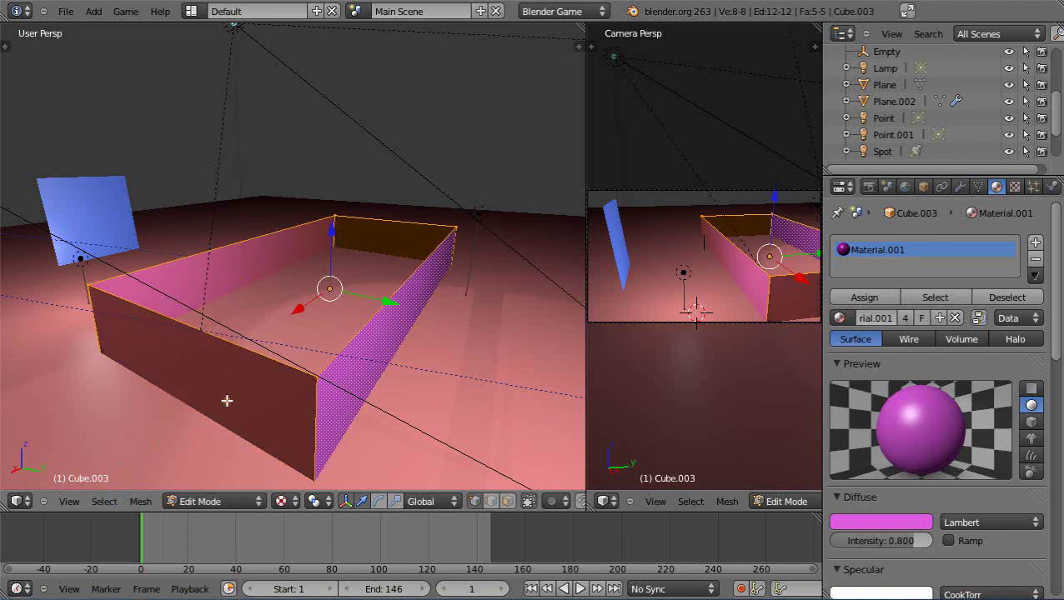
{"action": "left_click", "coordinate": [138, 503]}
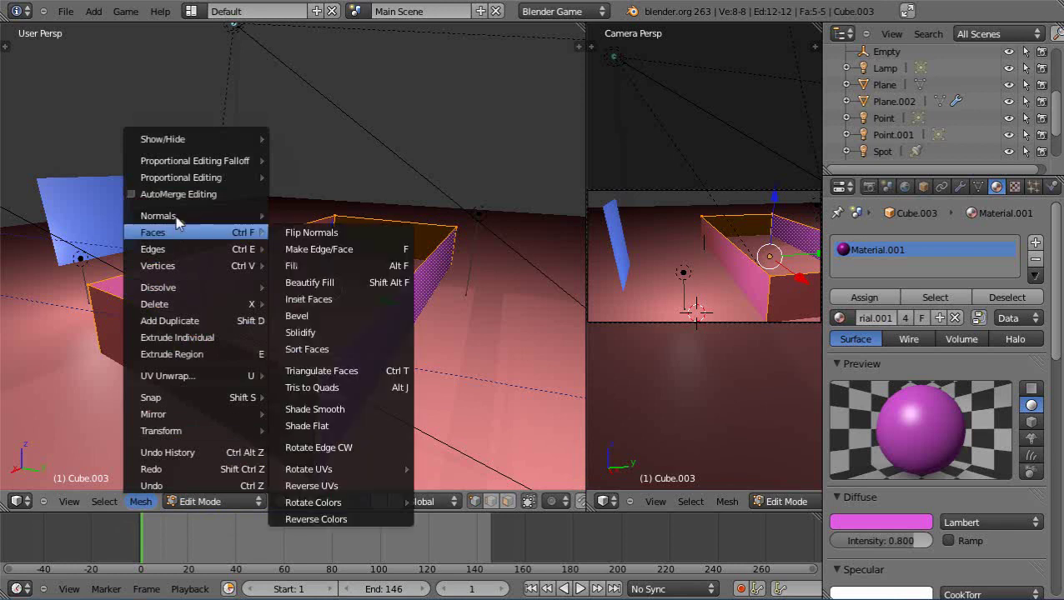
{"action": "mouse_move", "coordinate": [177, 214]}
{"action": "left_click", "coordinate": [330, 254]}
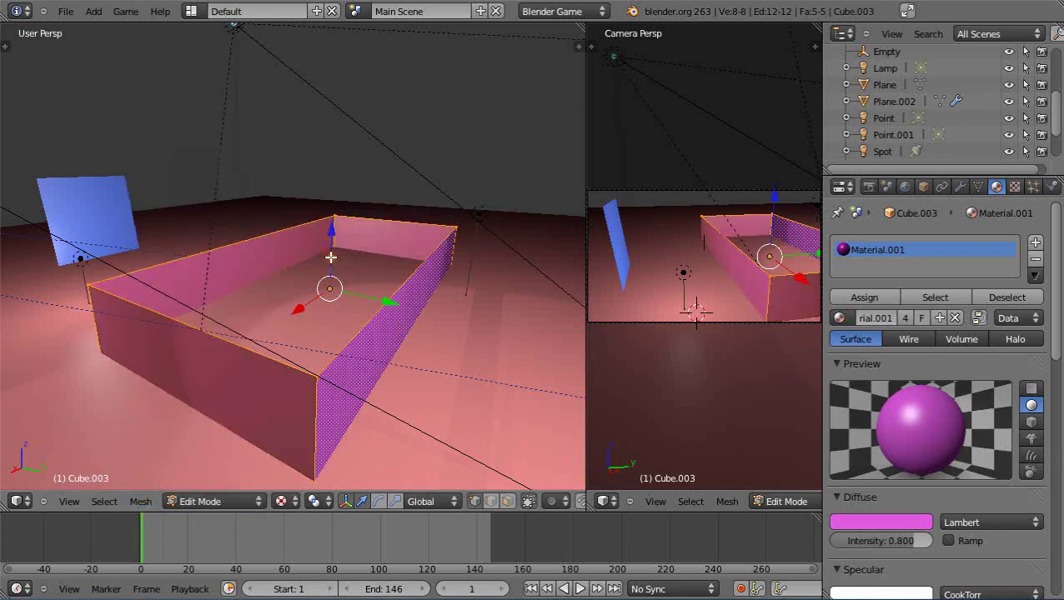
{"action": "key", "text": "a"}
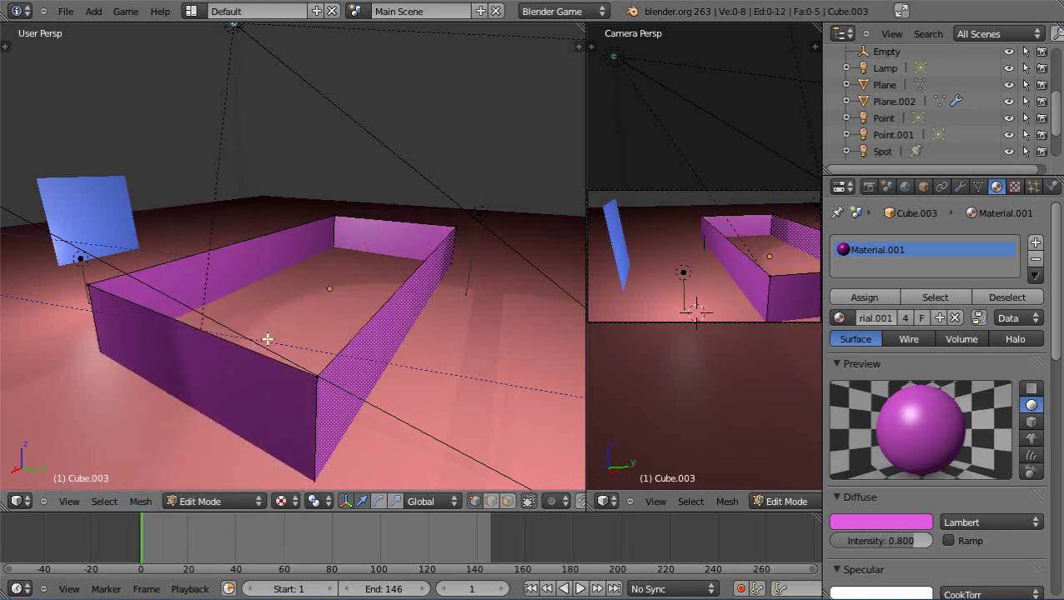
{"action": "key", "text": "Tab"}
{"action": "key", "text": "Tab"}
{"action": "key", "text": "Tab"}
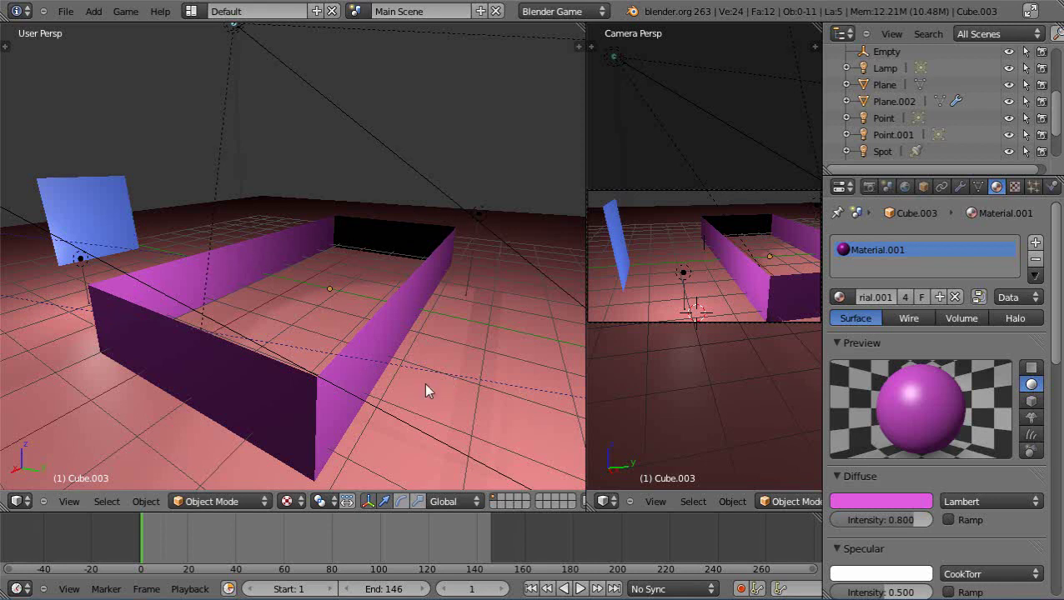
- Start the Blender Game engine preview in the left 3D view to check the box's inner walls
{"action": "key", "text": "p"}
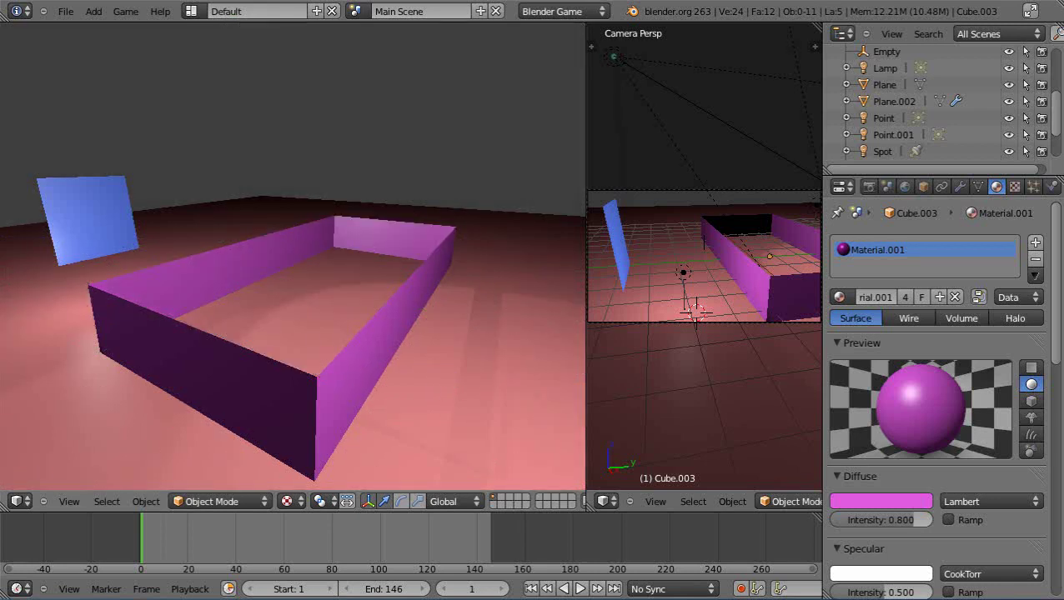